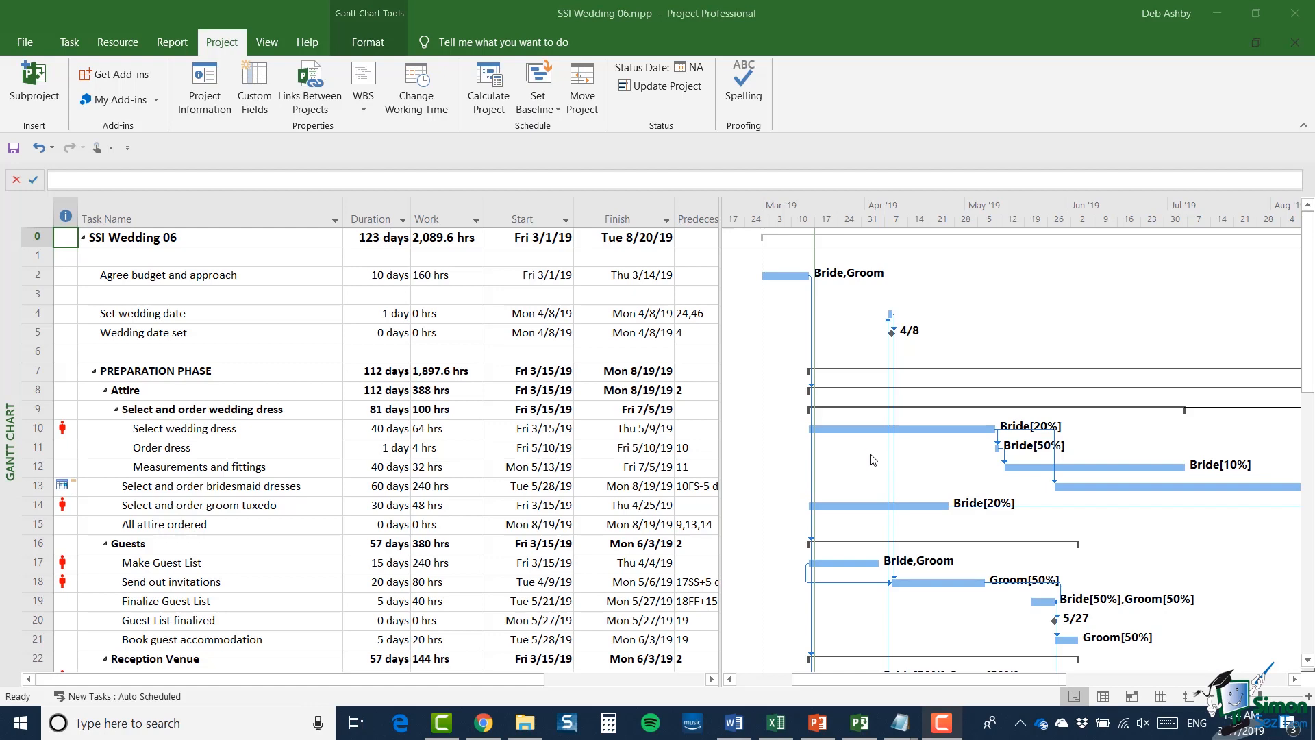
Step: Clear the existing resource leveling for the entire wedding project
scroll(652, 482, "down", 1)
scroll(651, 482, "down", 13)
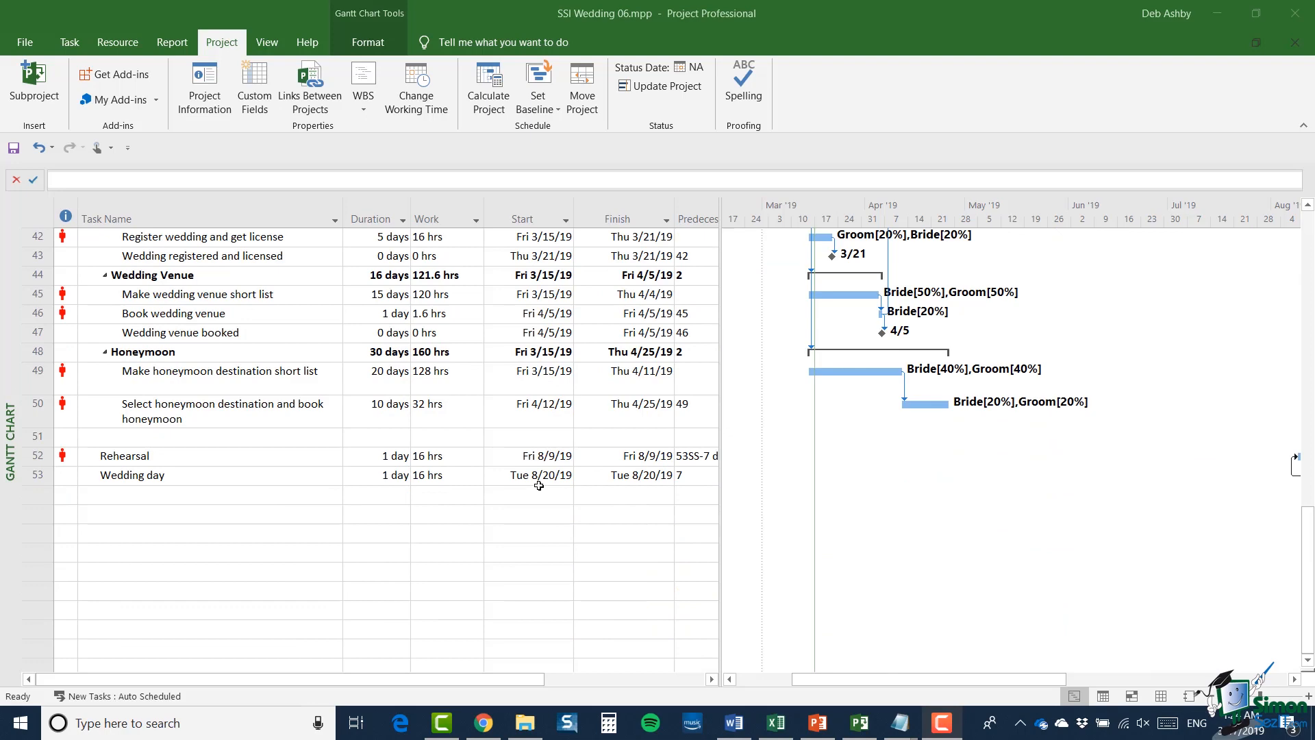
scroll(563, 466, "up", 9)
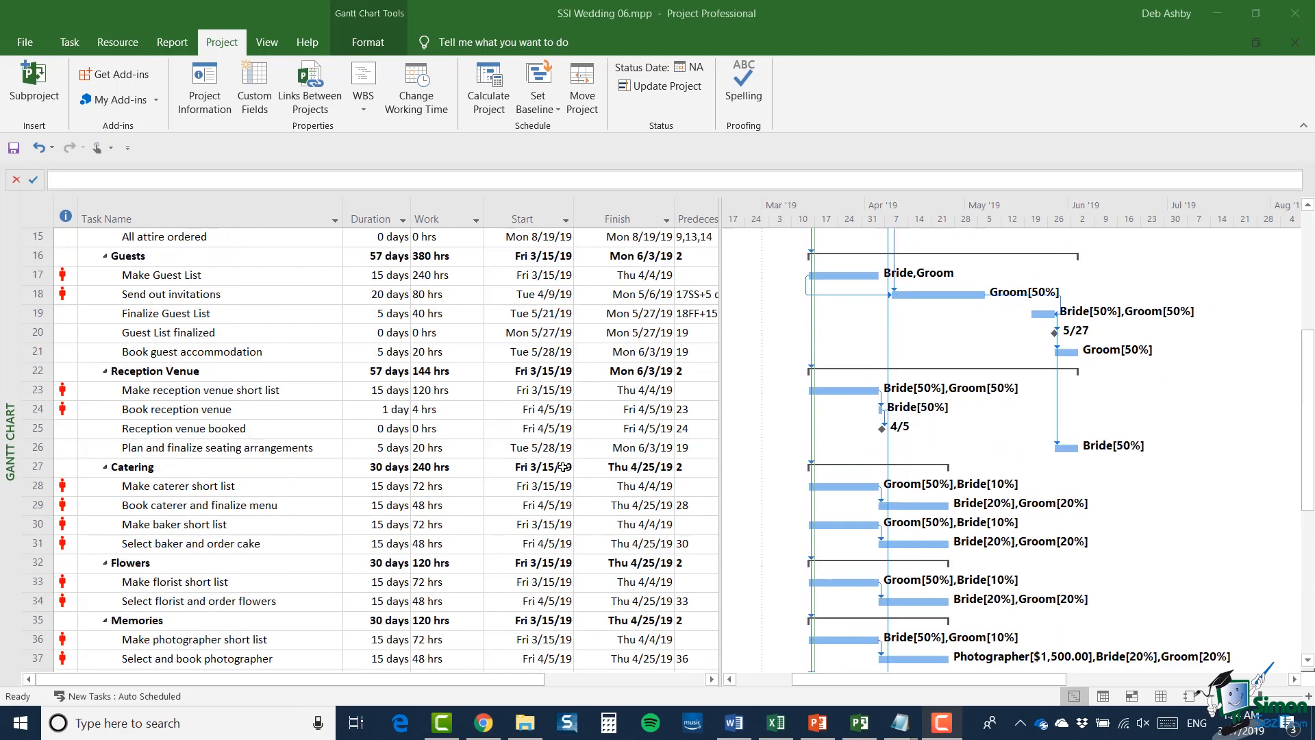
scroll(563, 466, "up", 5)
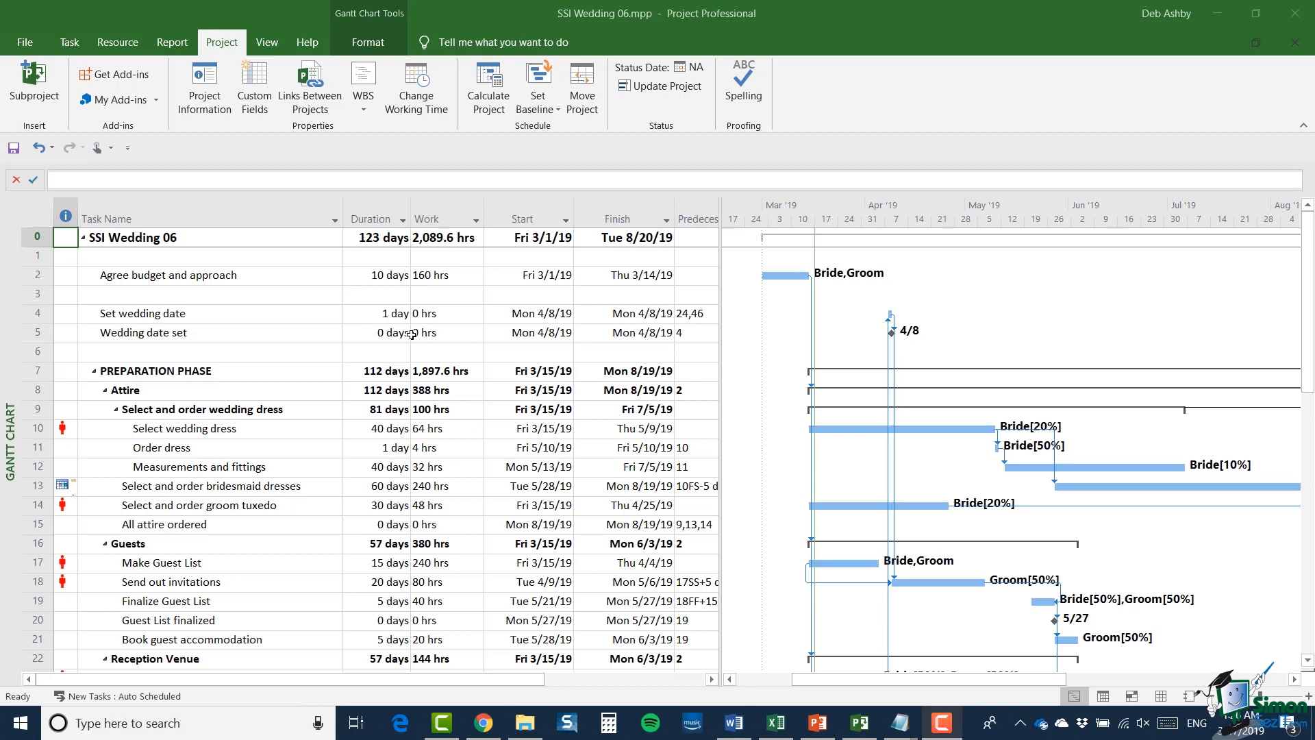
left_click(115, 43)
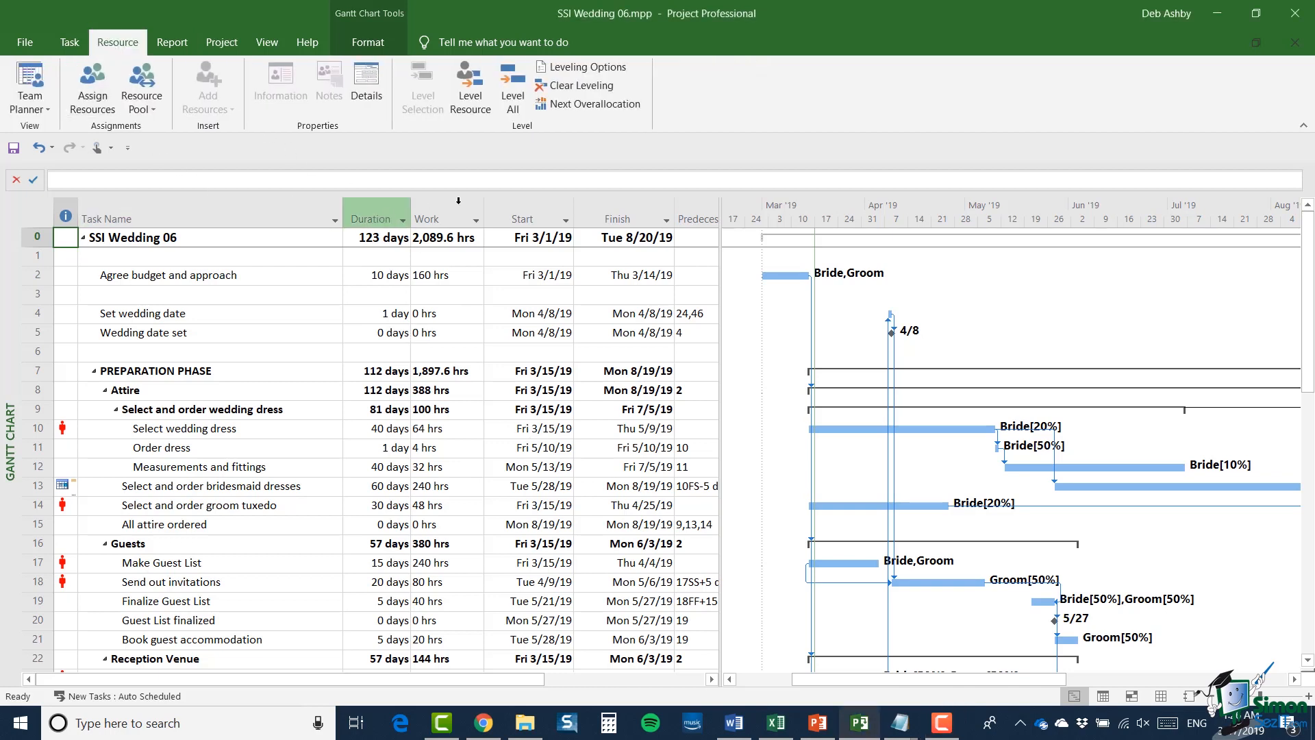
left_click(590, 85)
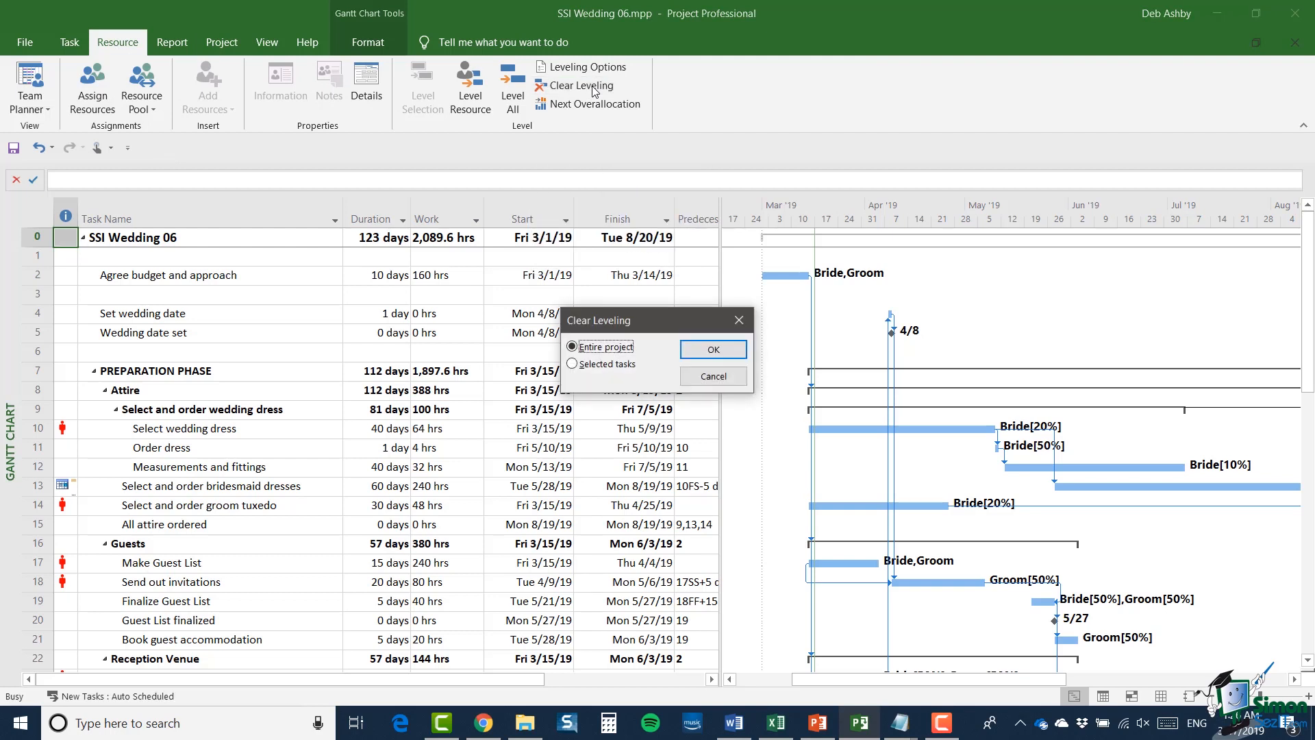
left_click(731, 351)
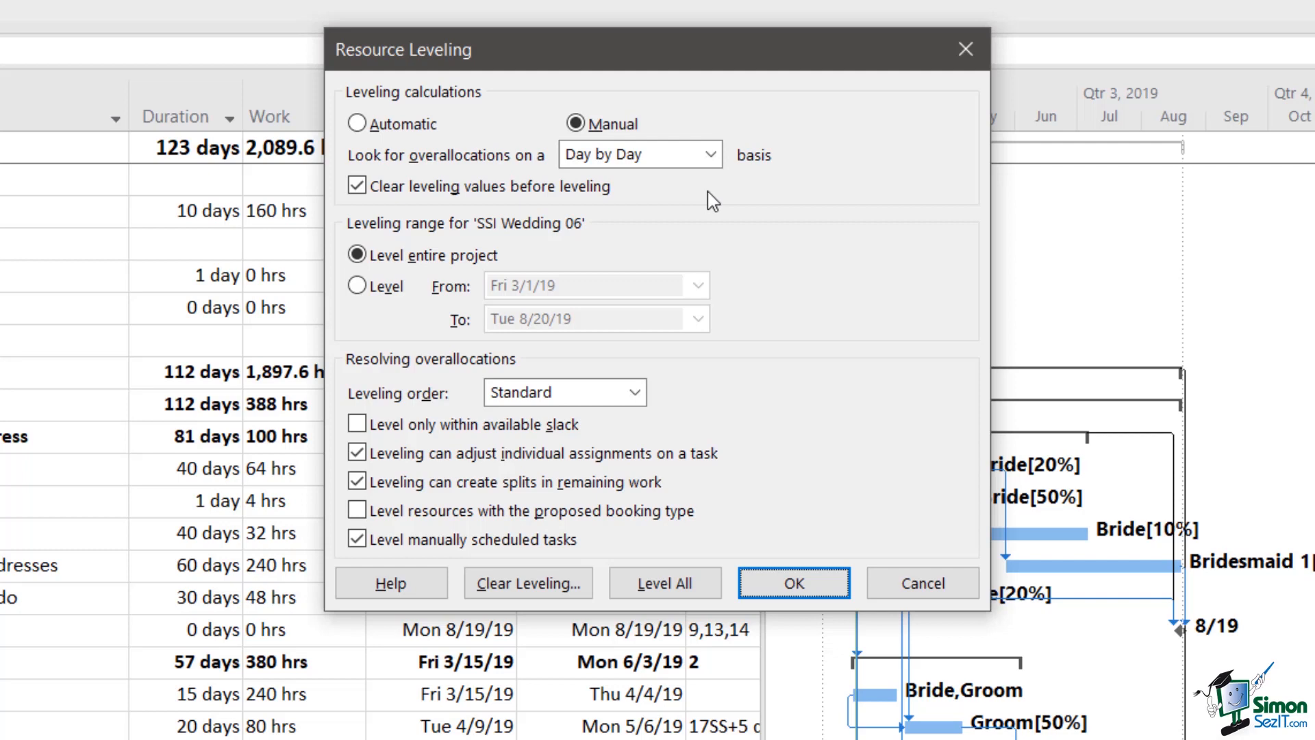
Step: Set resource leveling to look for overallocations on a Week by Week basis
left_click(712, 154)
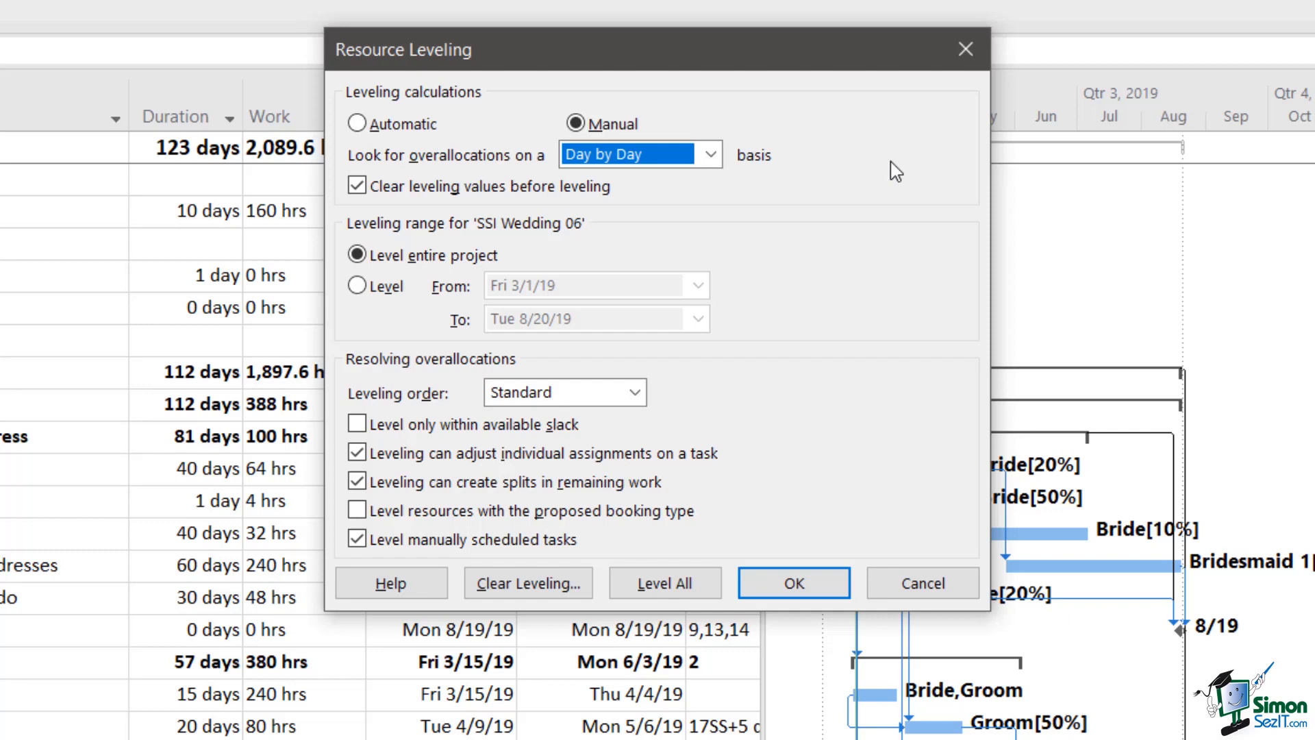
left_click(711, 155)
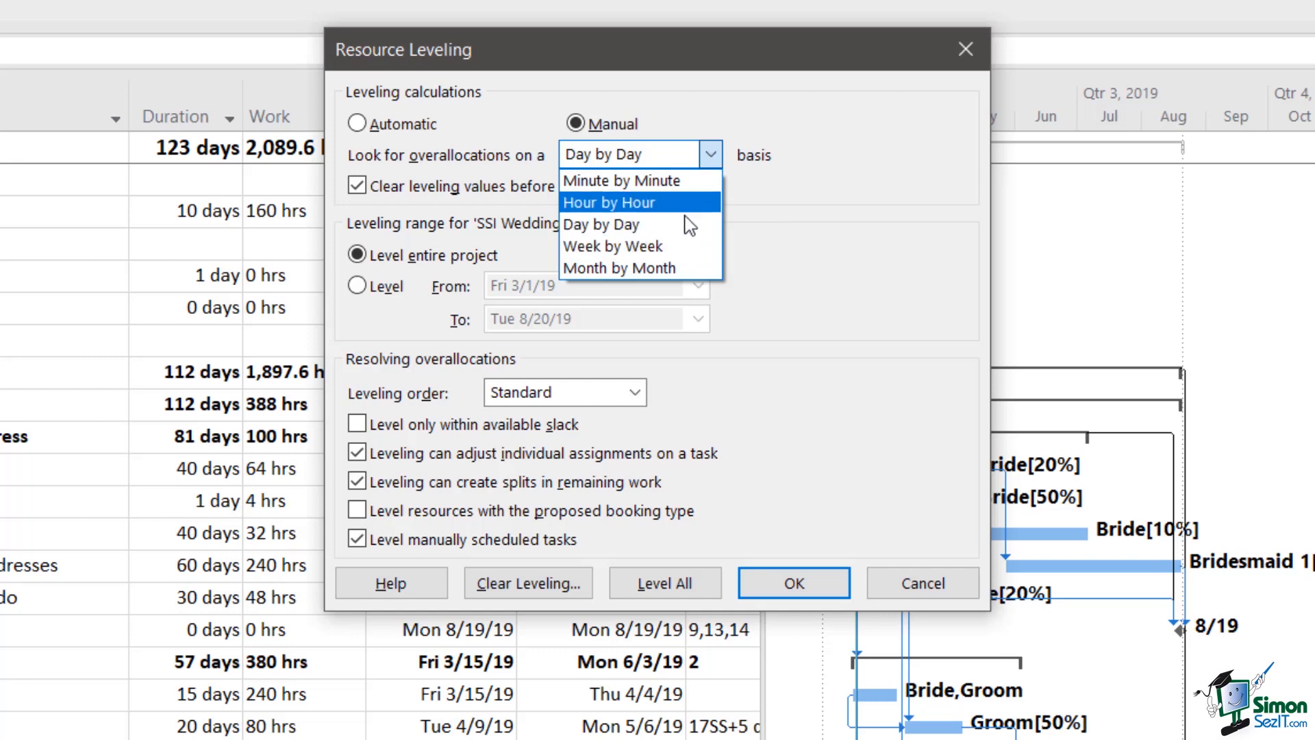
left_click(685, 247)
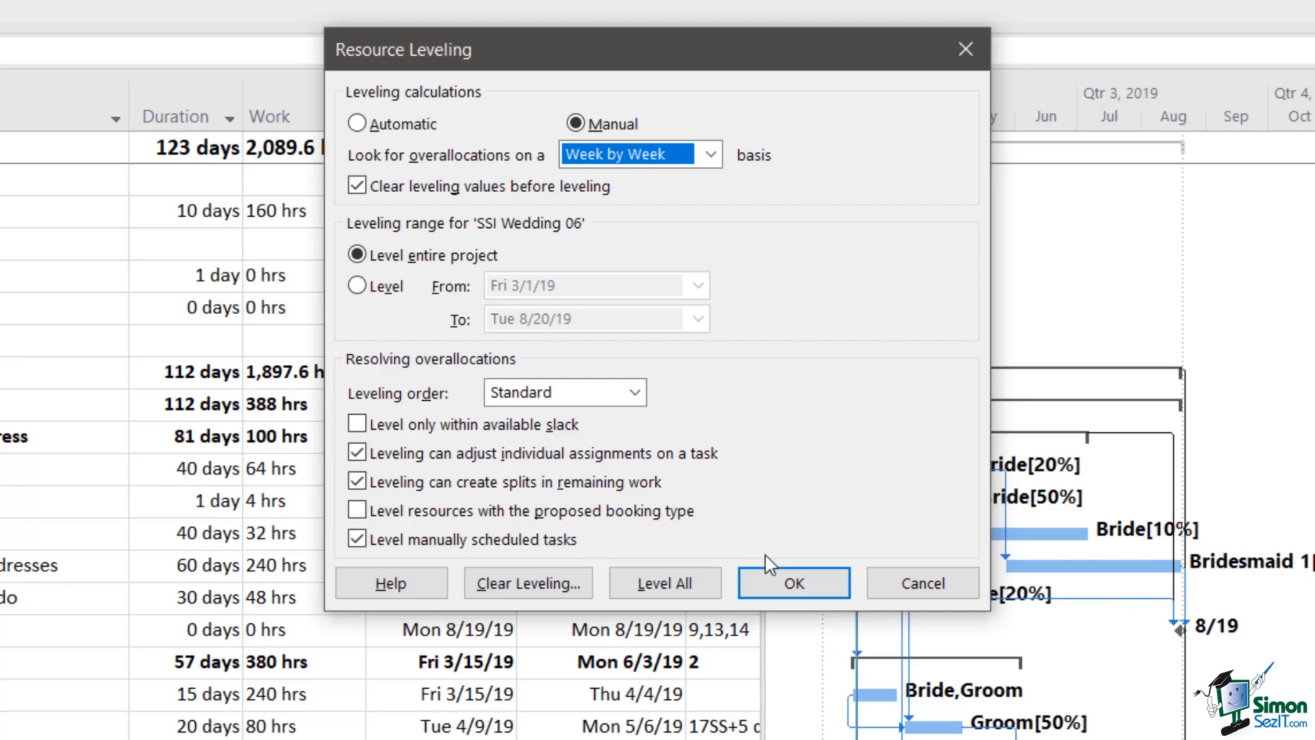
Step: Keep the leveling order at Standard and level all resources across the entire project
left_click(635, 393)
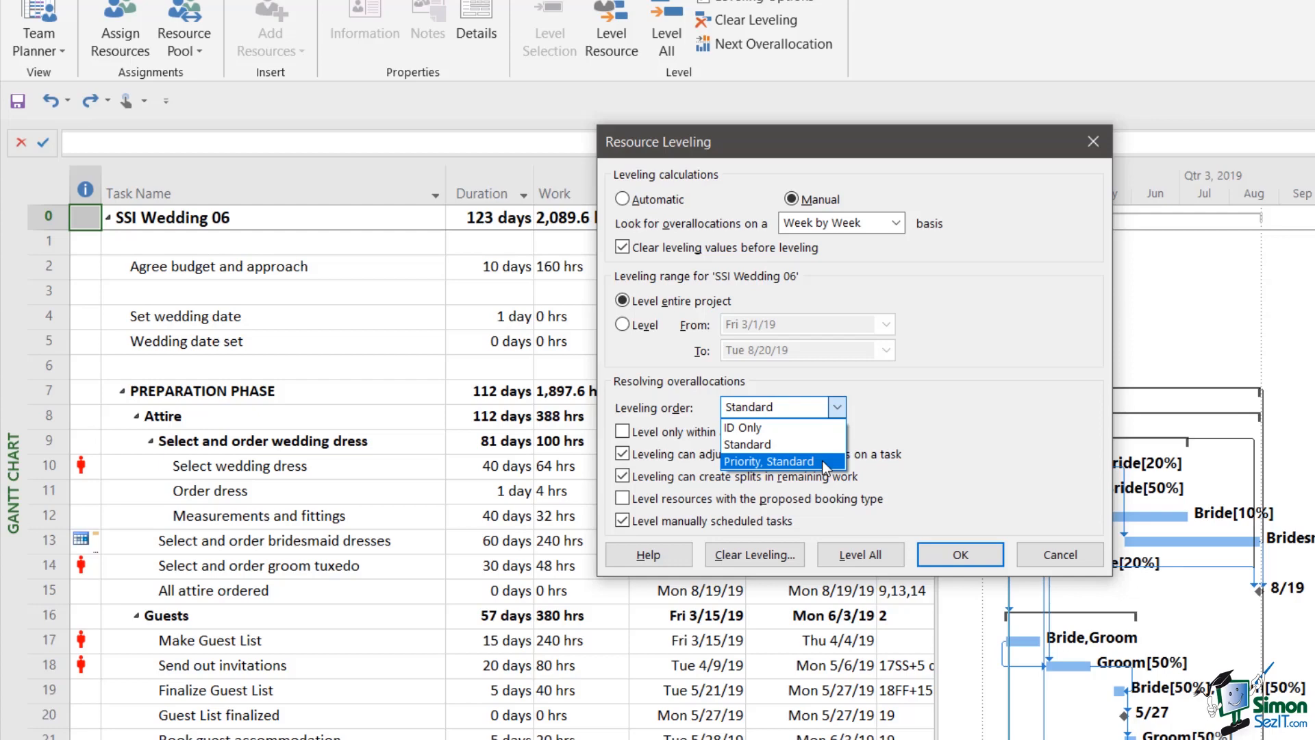
left_click(781, 445)
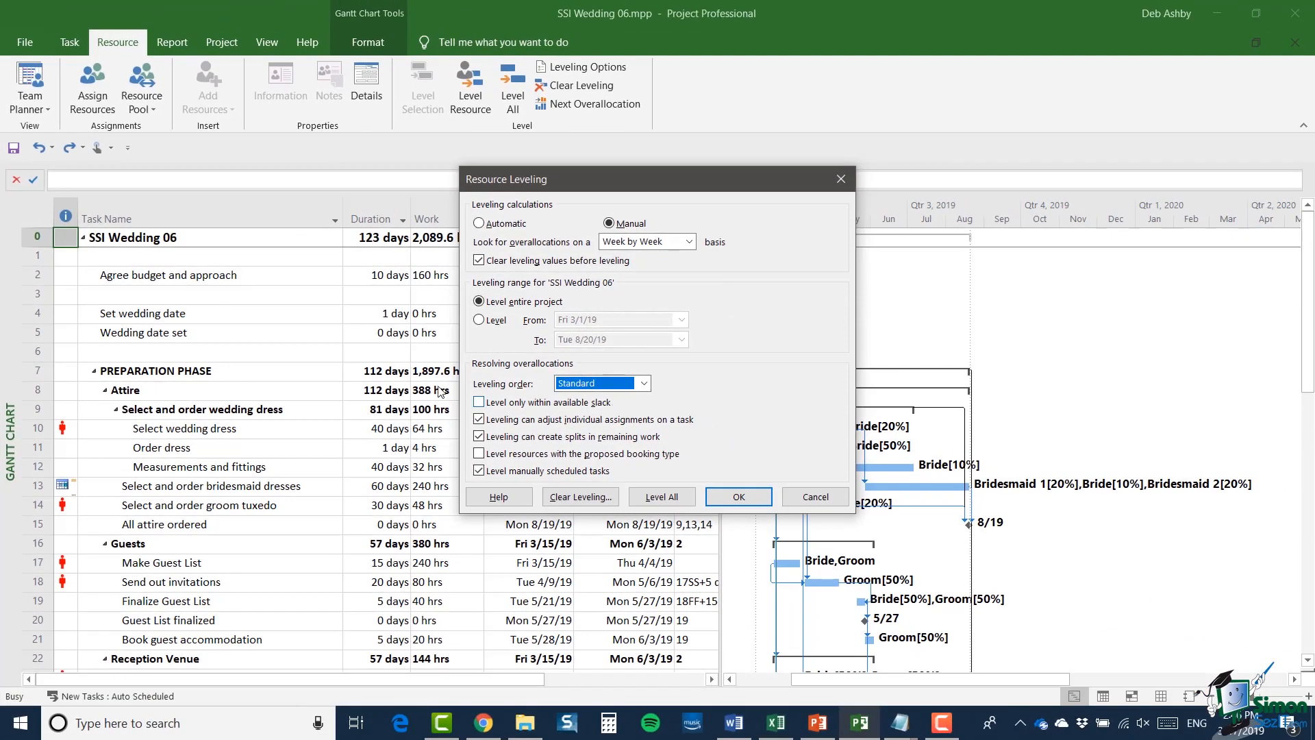
left_click(662, 496)
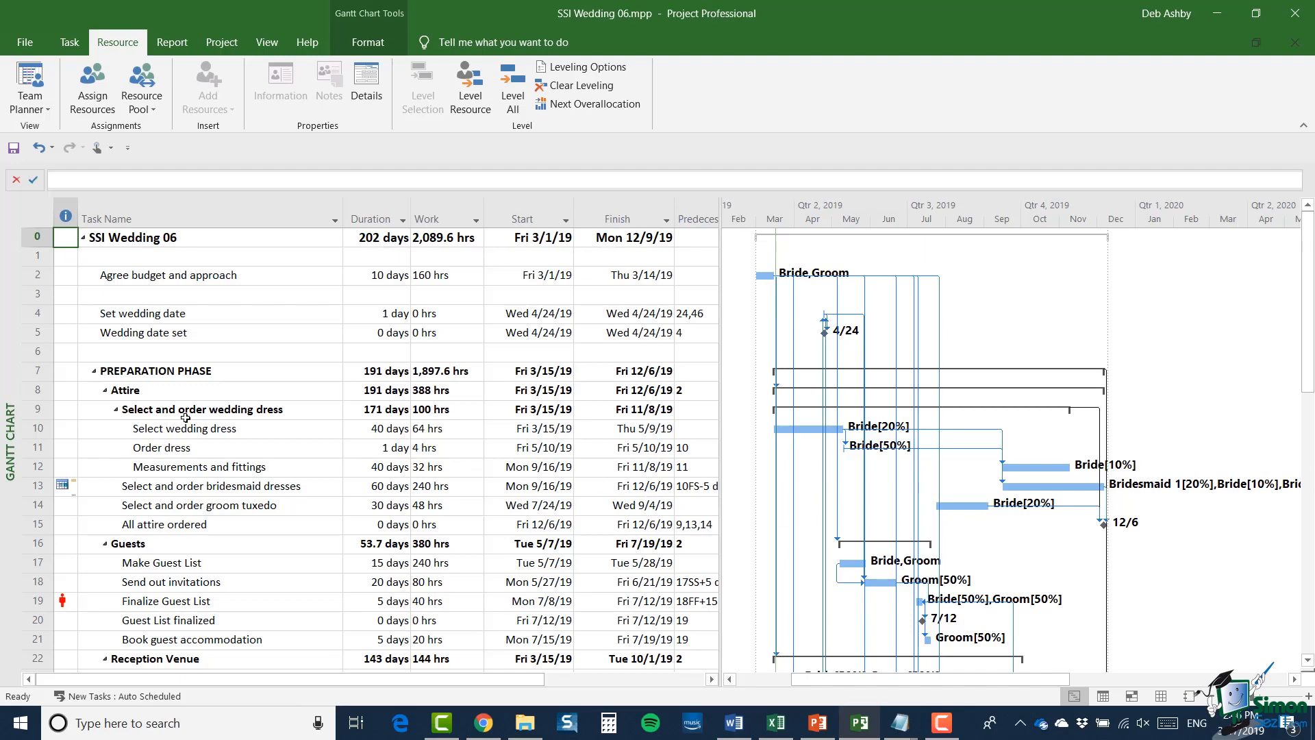
Step: Review the leveled schedule for remaining overallocation indicators, the Wedding day dates and the gaps between linked tasks
scroll(119, 426, "down", 4)
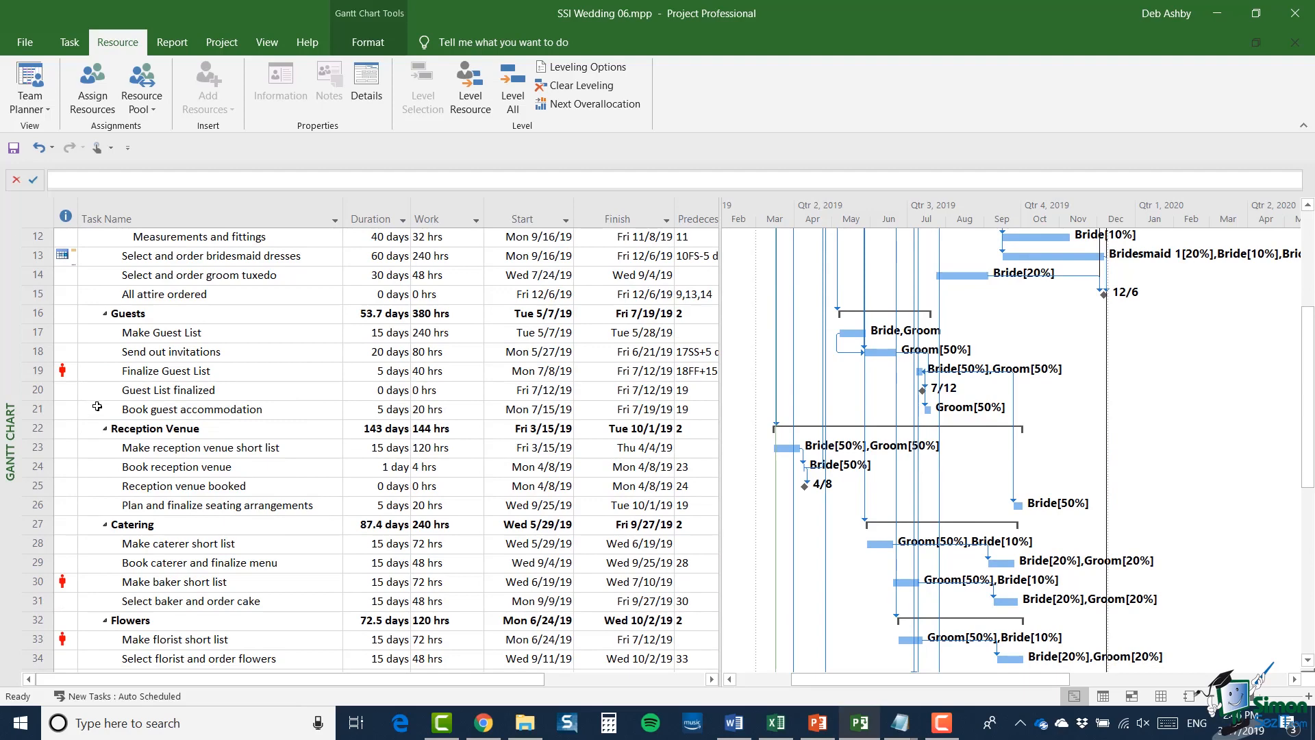
scroll(92, 409, "down", 1)
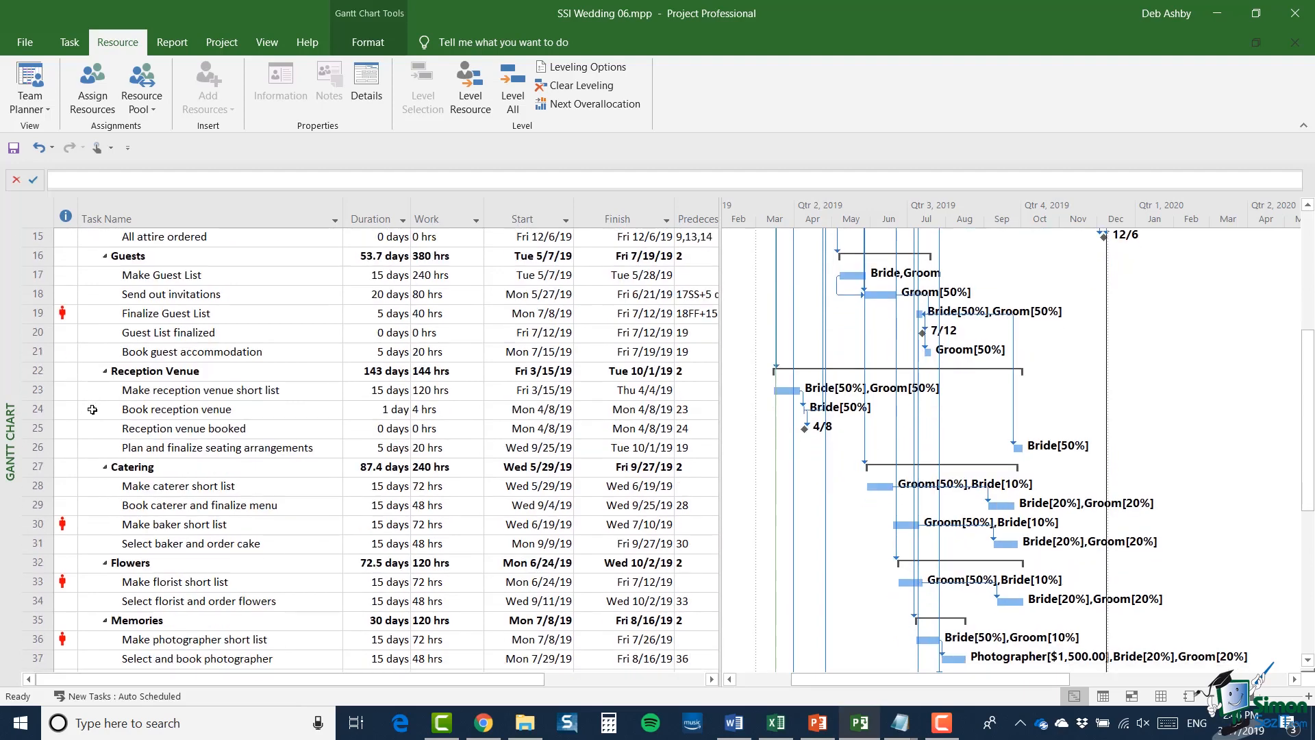
scroll(93, 409, "up", 3)
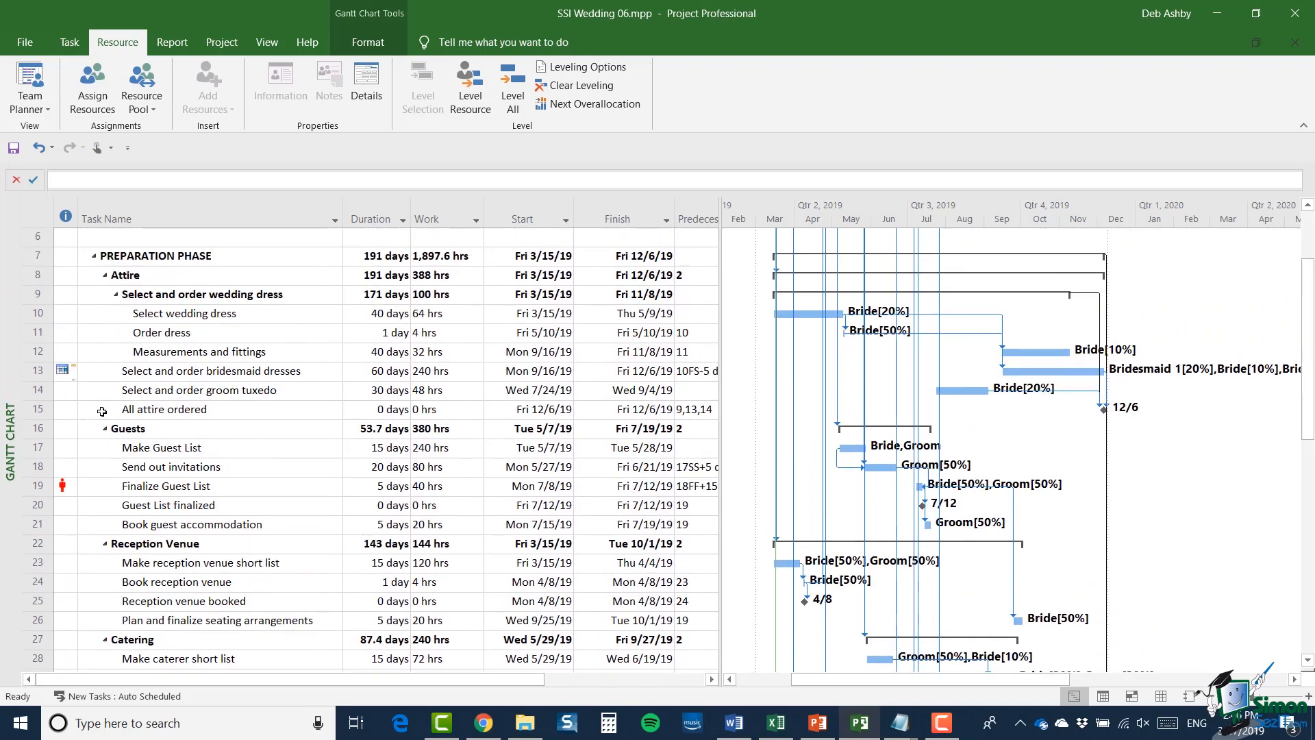
scroll(102, 411, "up", 2)
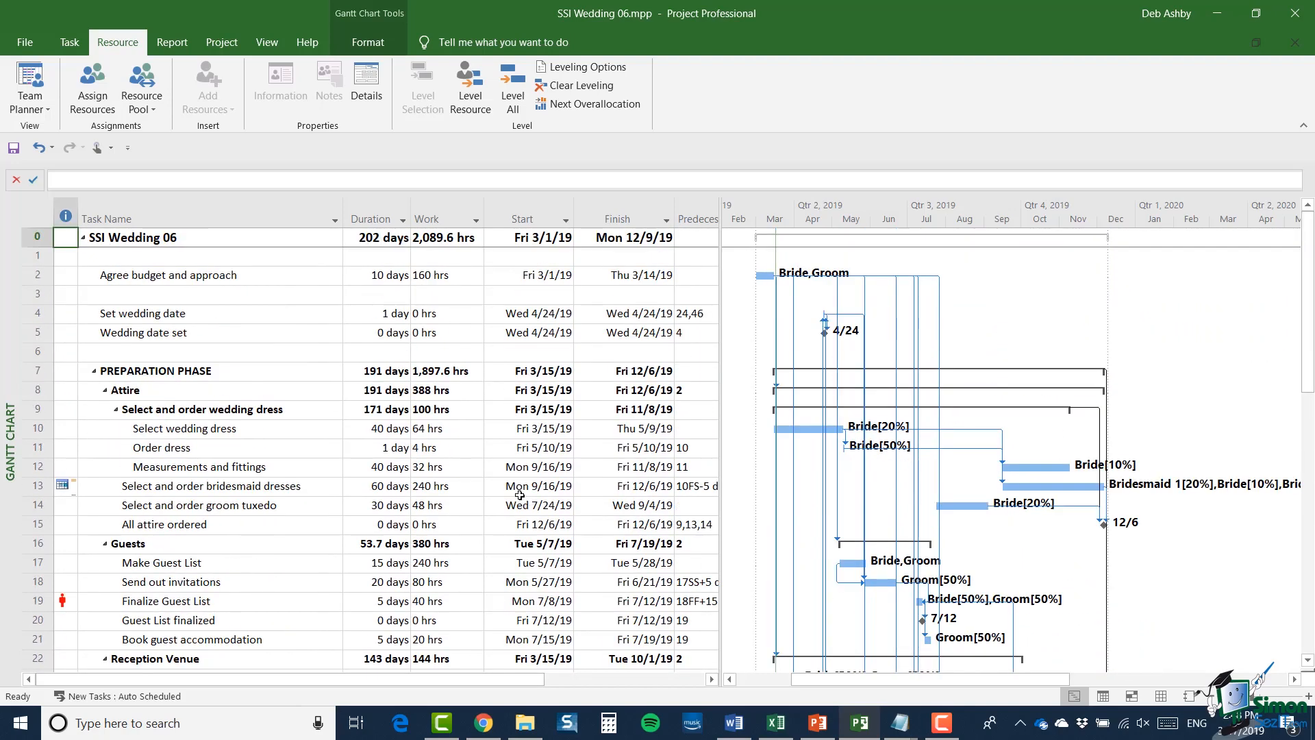
scroll(515, 492, "down", 13)
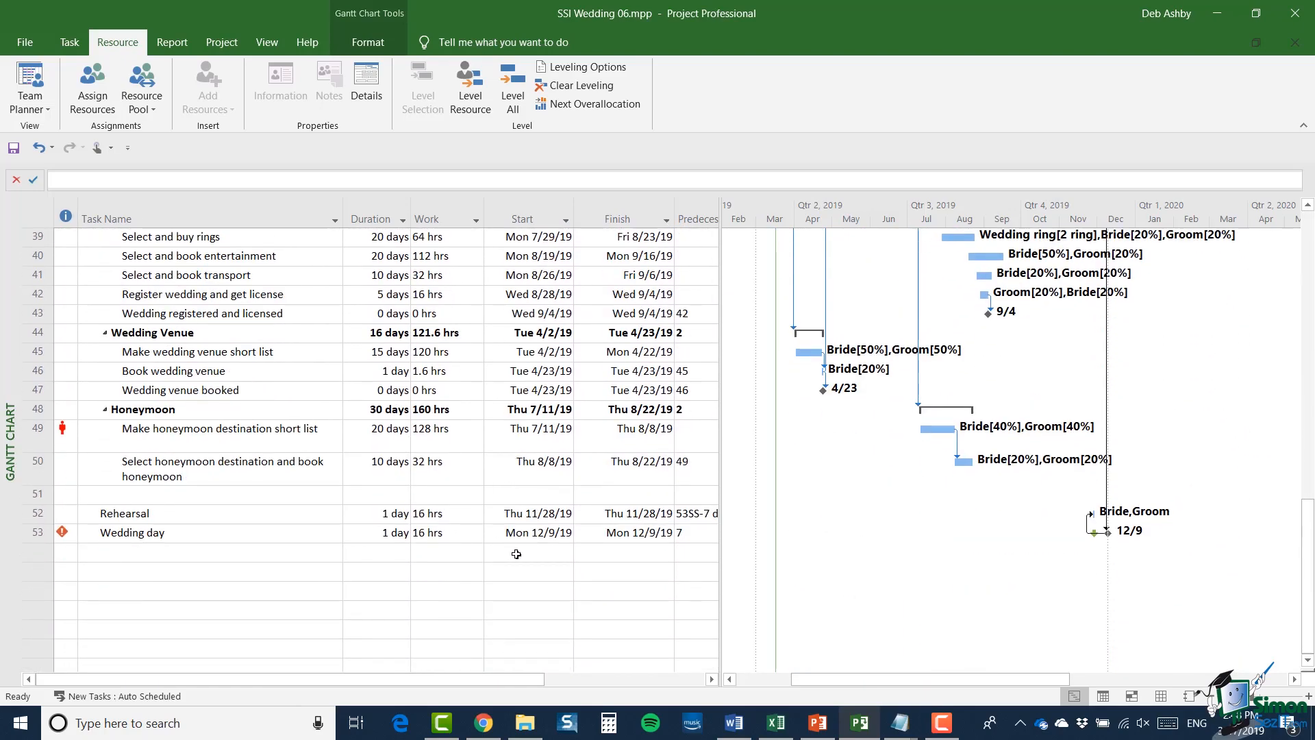
left_click(638, 535)
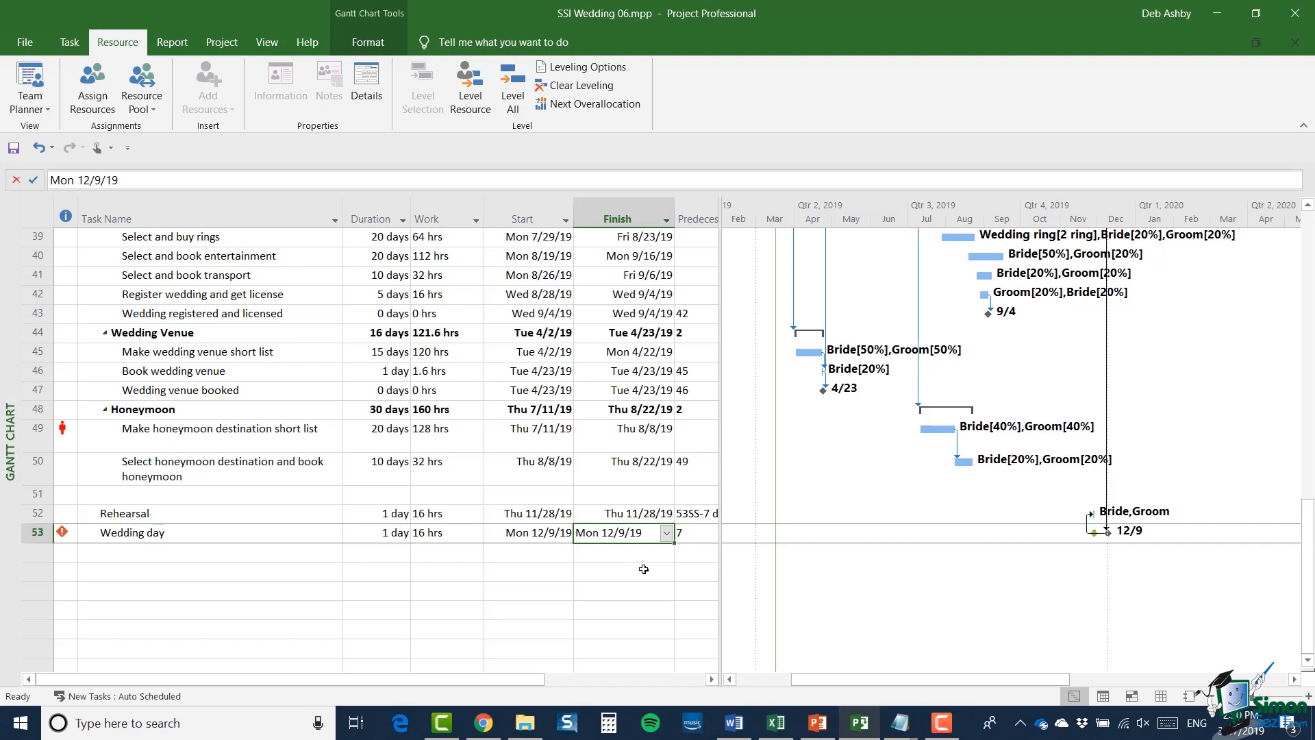
scroll(537, 518, "up", 6)
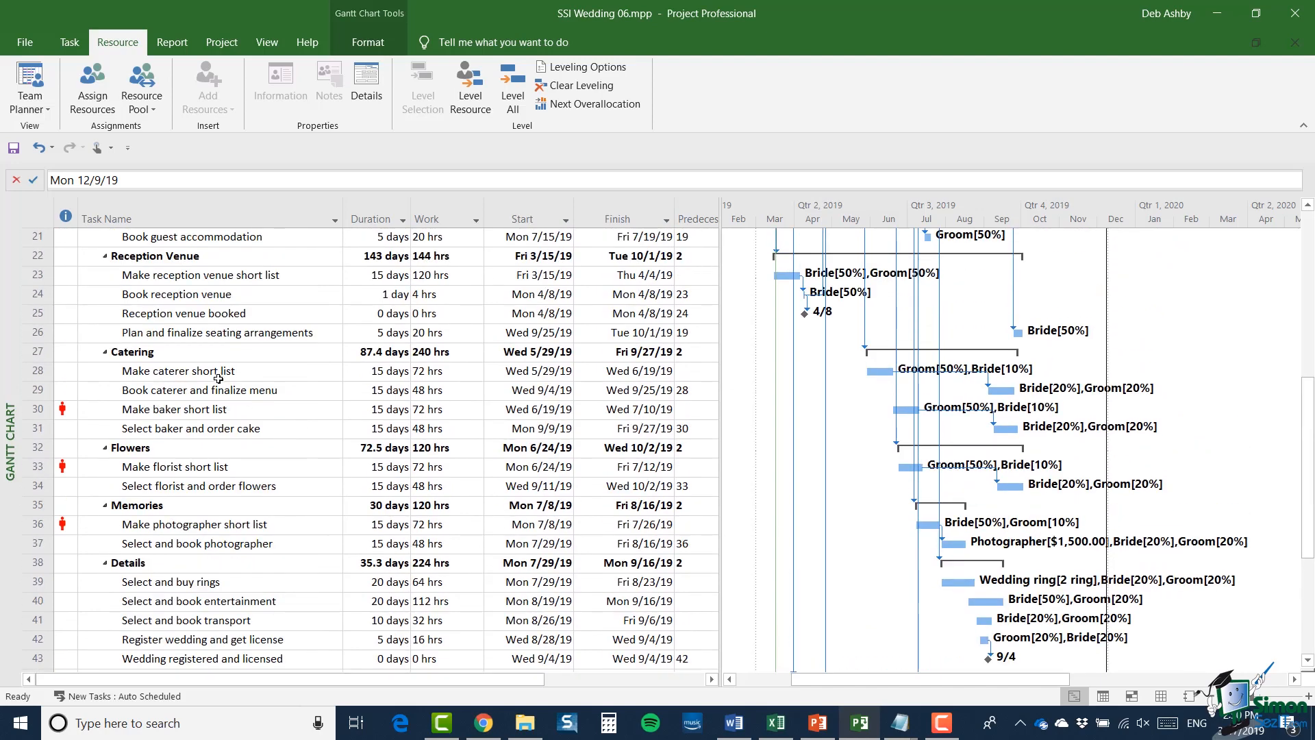
left_click(219, 376)
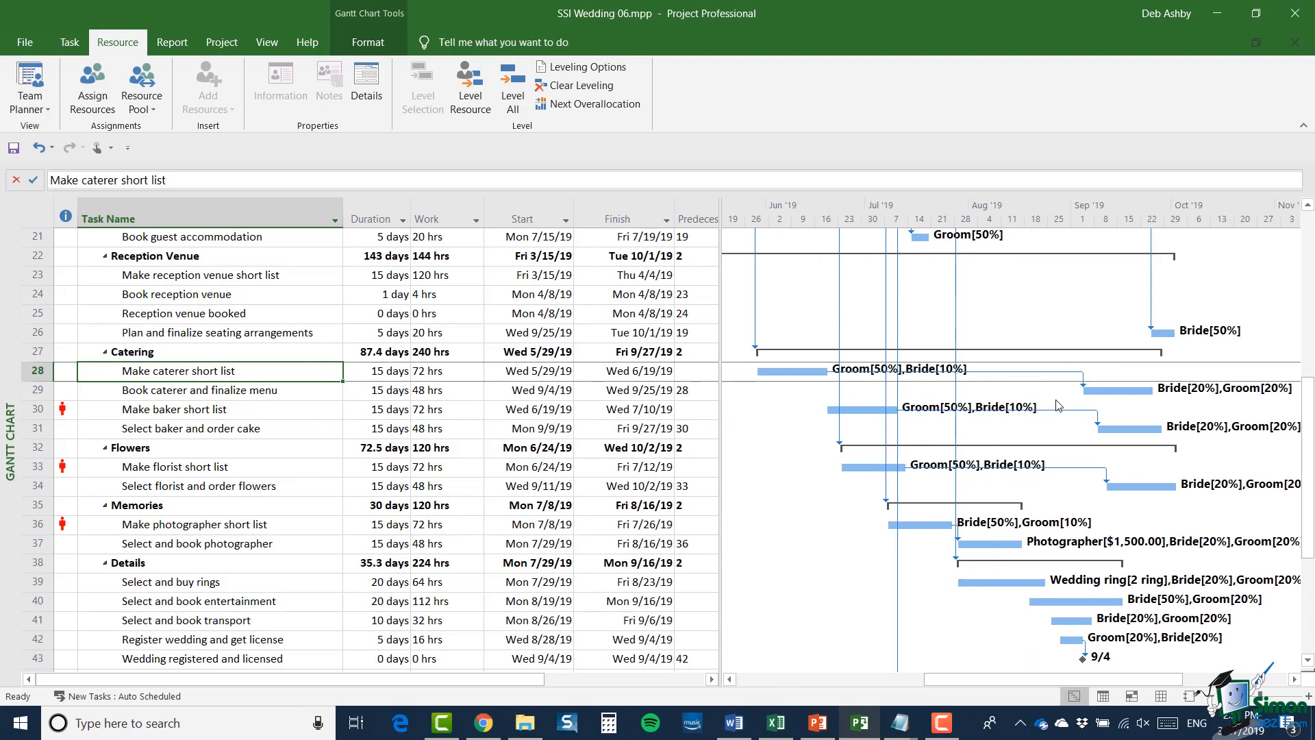
mouse_move(1085, 393)
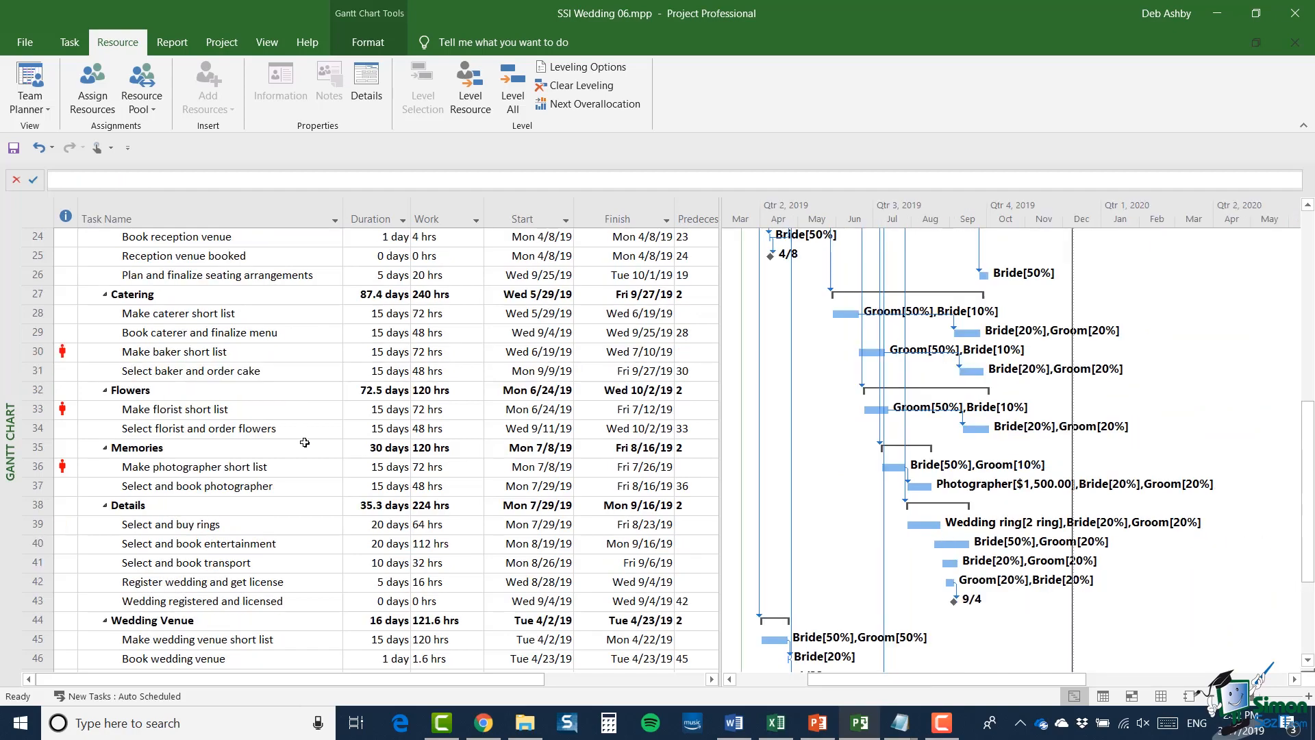
scroll(305, 443, "up", 6)
left_click(69, 335)
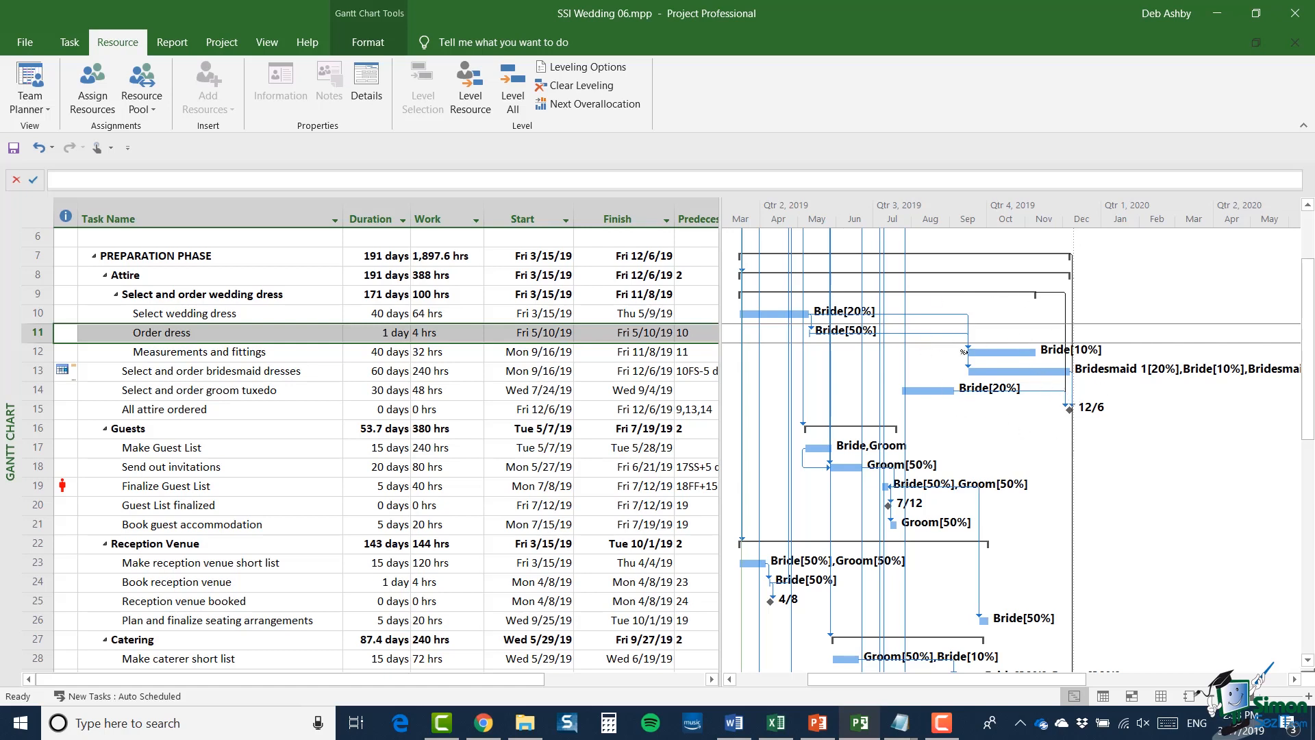
mouse_move(1028, 374)
Step: Revert the schedule to its unleveled dates and widen the task table to show the full Predecessors column
left_click(37, 148)
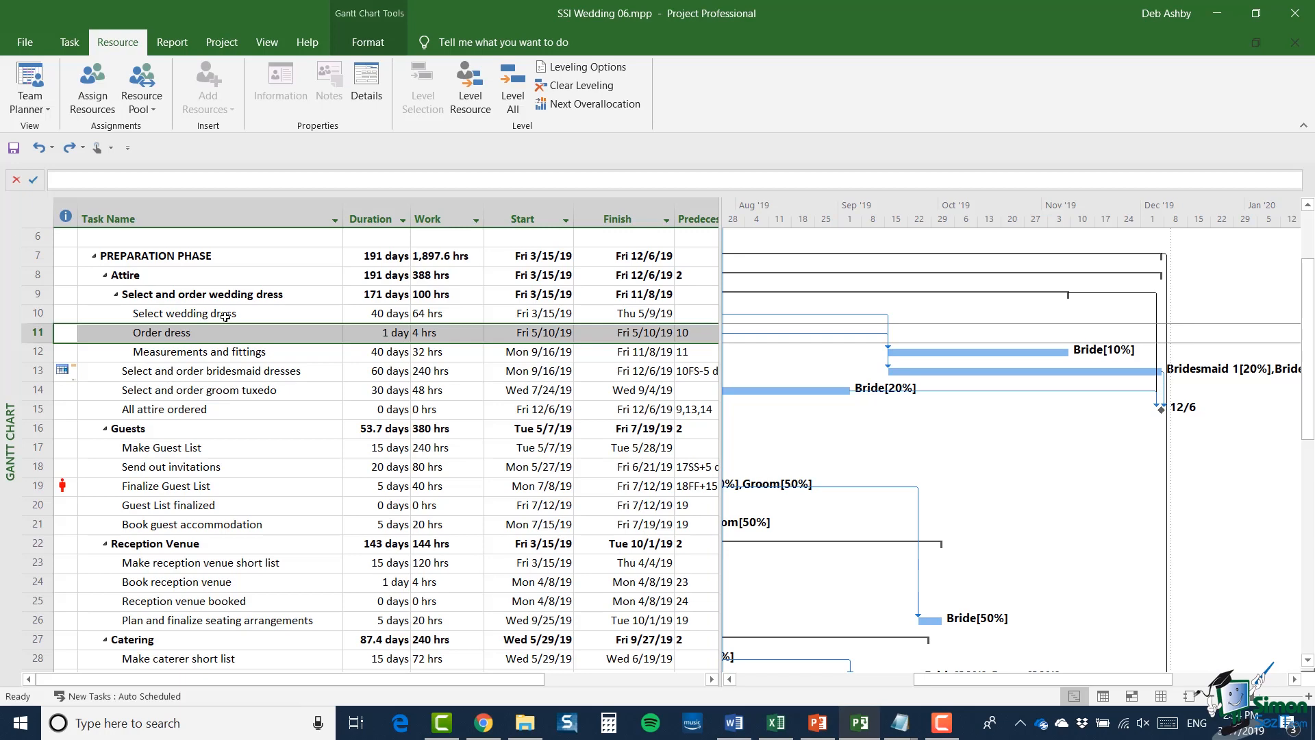
key("ctrl+y")
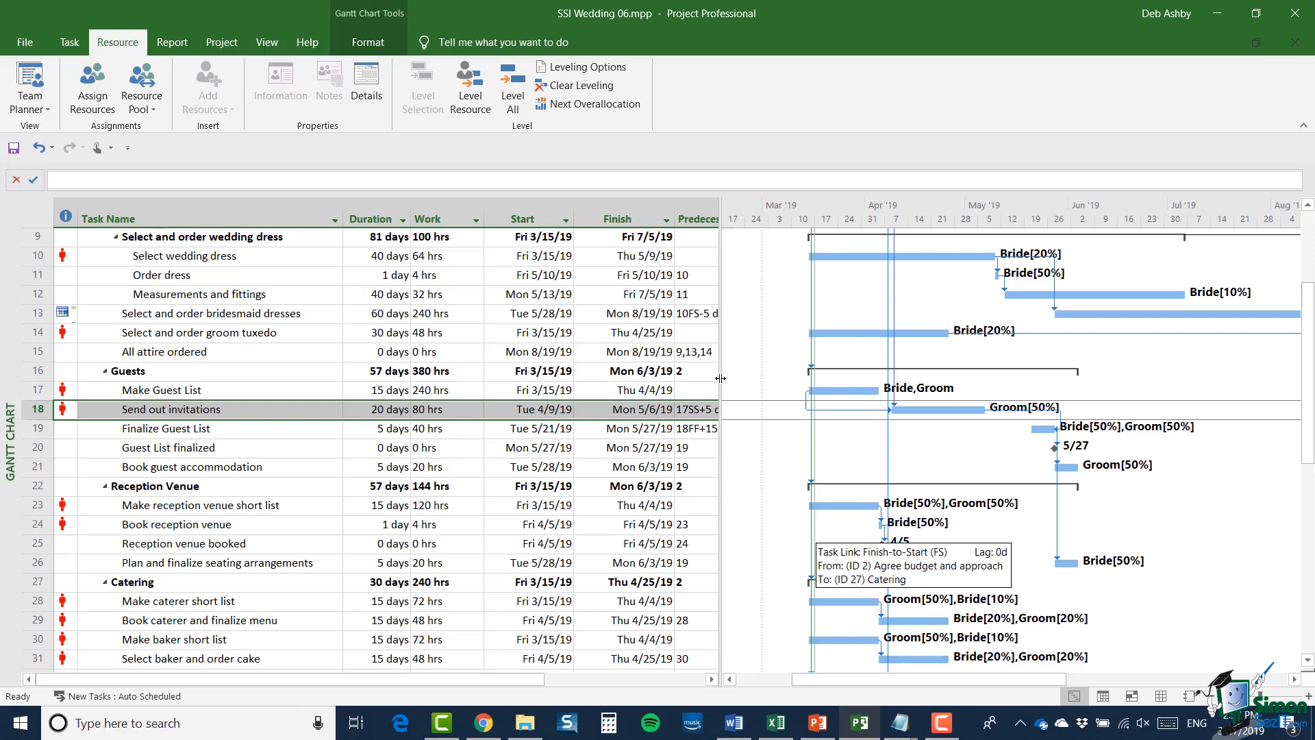
left_click_drag(717, 379, 766, 381)
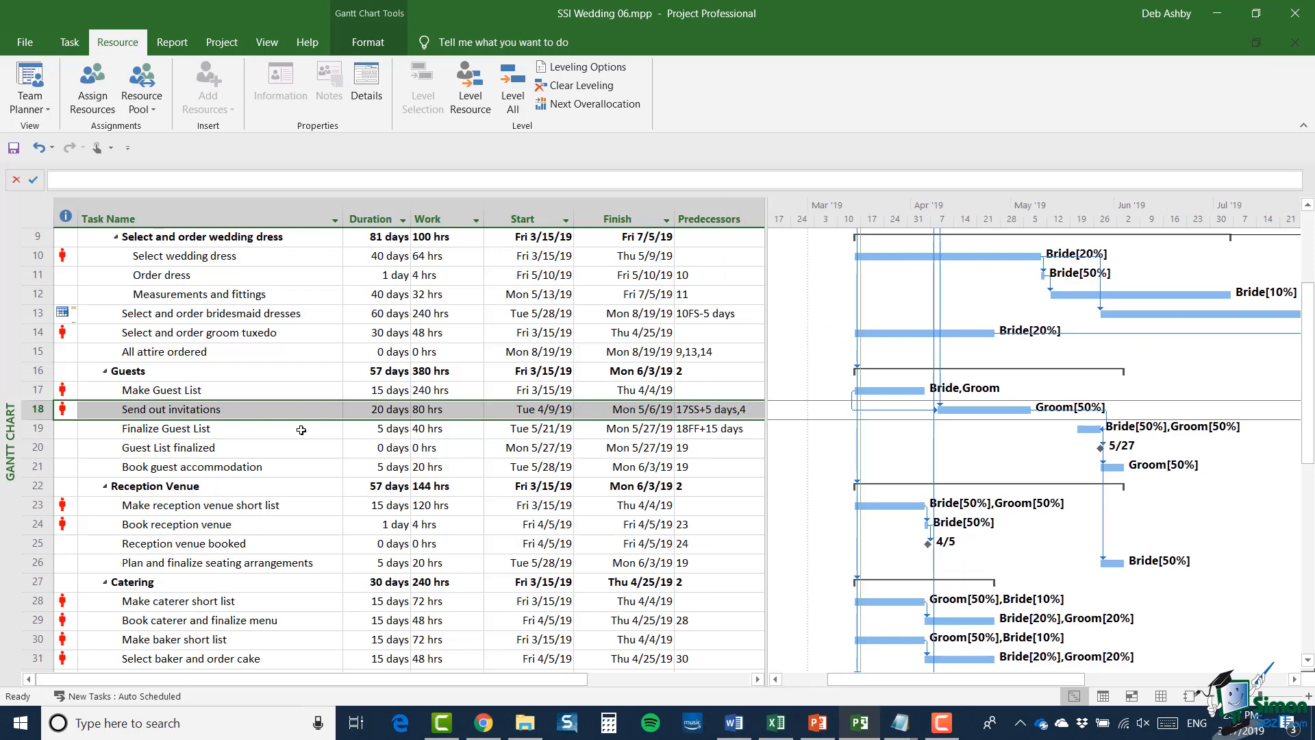
Step: Raise the priority of the Make Guest List task above 520
double_click(158, 389)
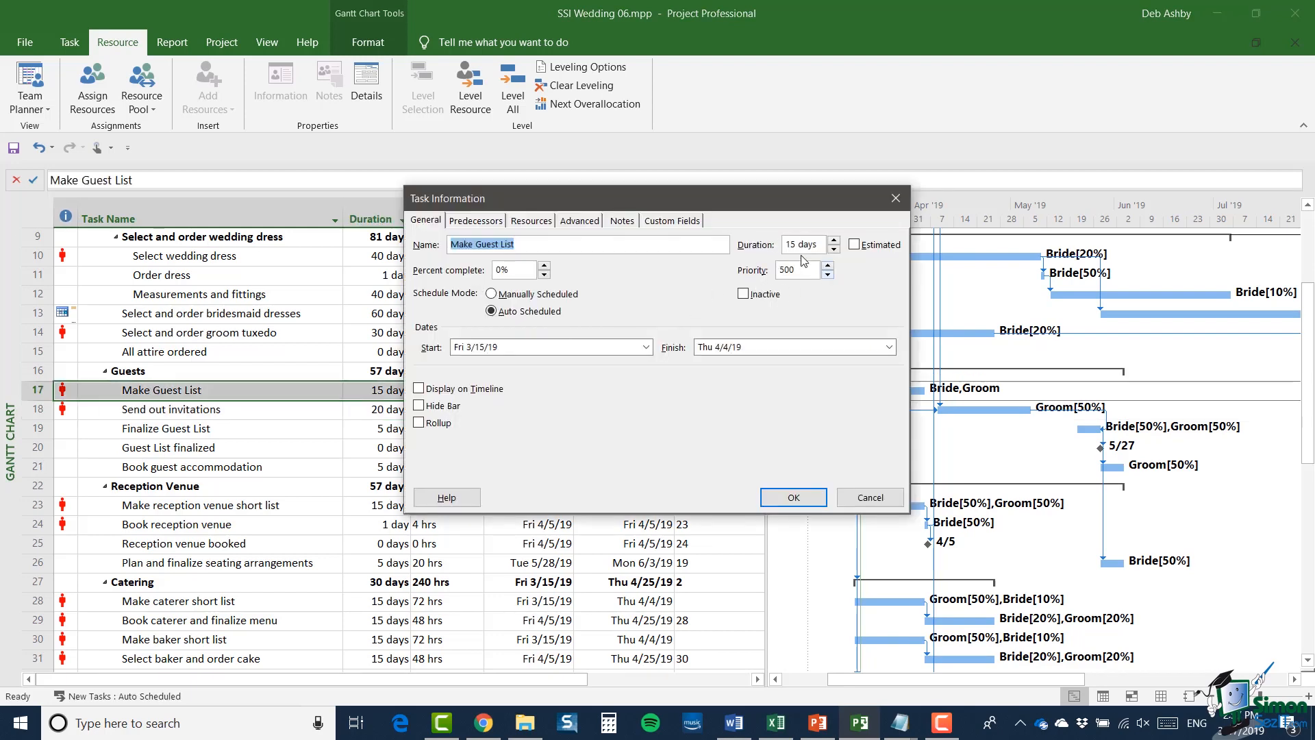
left_click(829, 267)
left_click(829, 268)
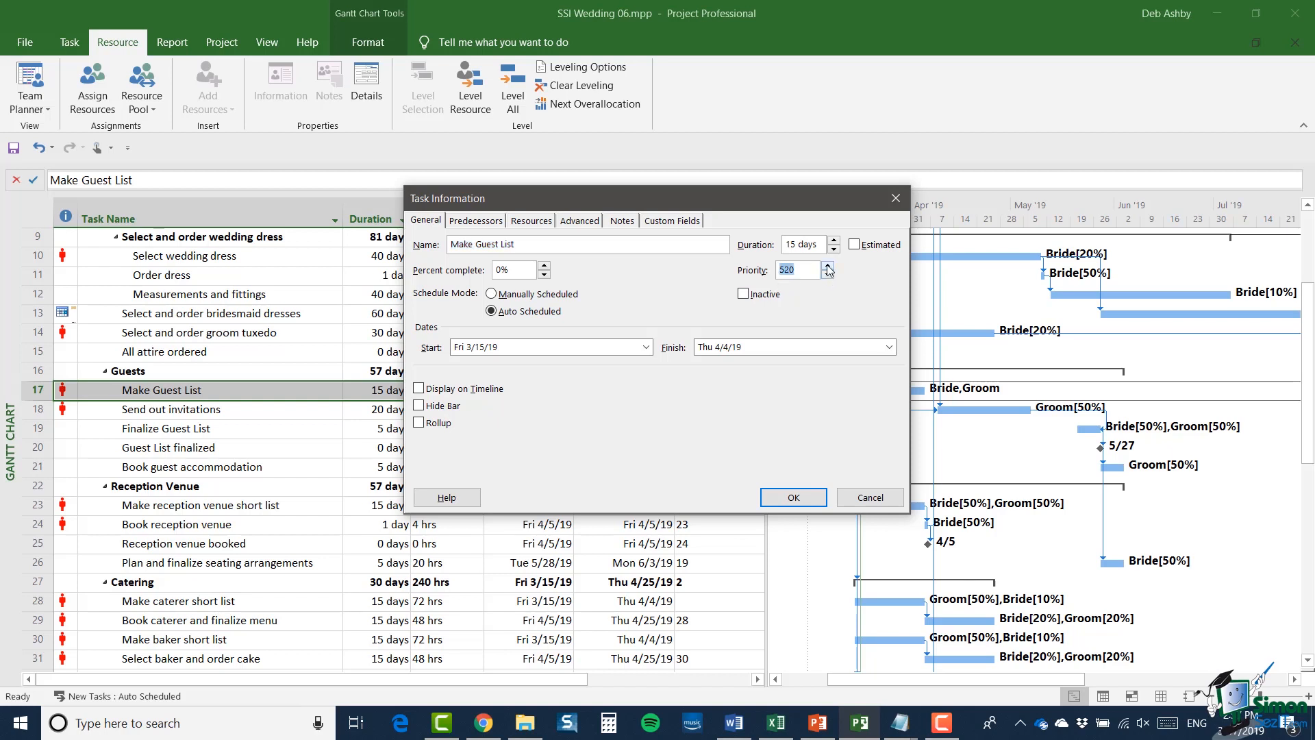
left_click(829, 267)
left_click(829, 267)
left_click(829, 267)
left_click(829, 267)
left_click(794, 498)
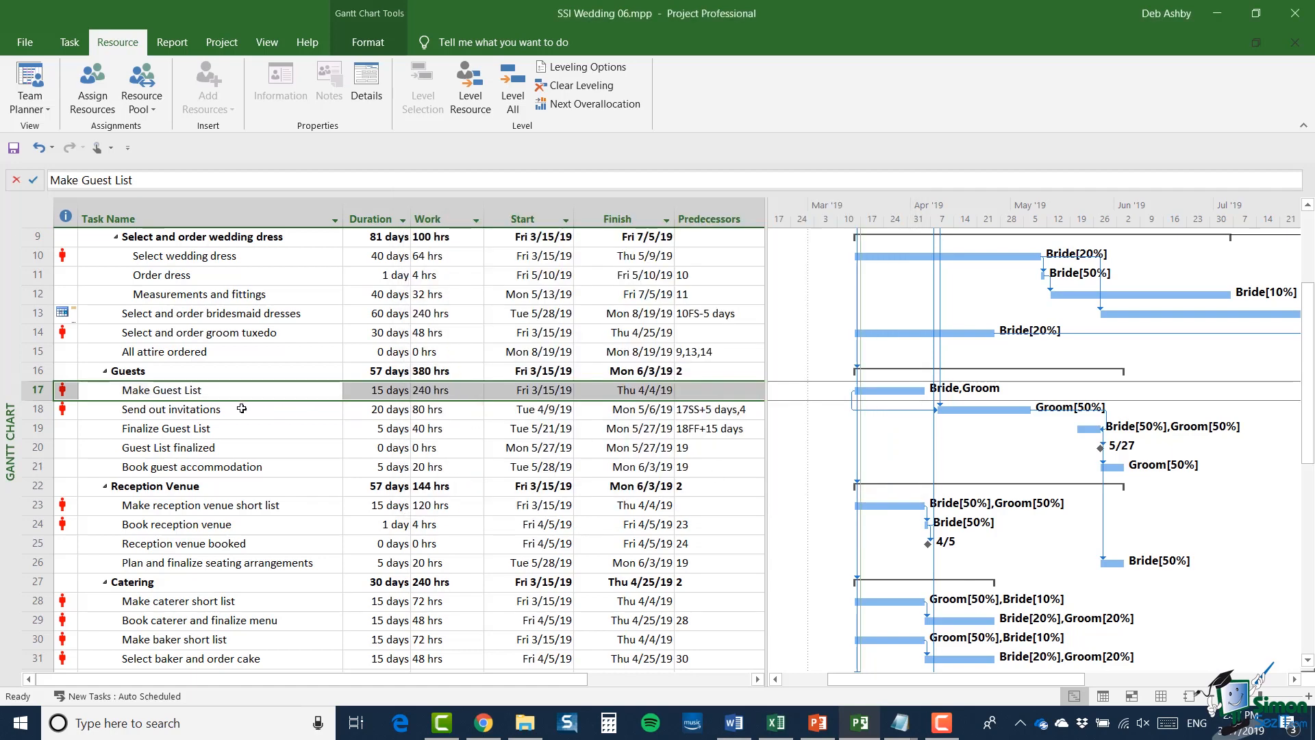
Step: Set the priority of the Send out invitations task to 580
double_click(159, 411)
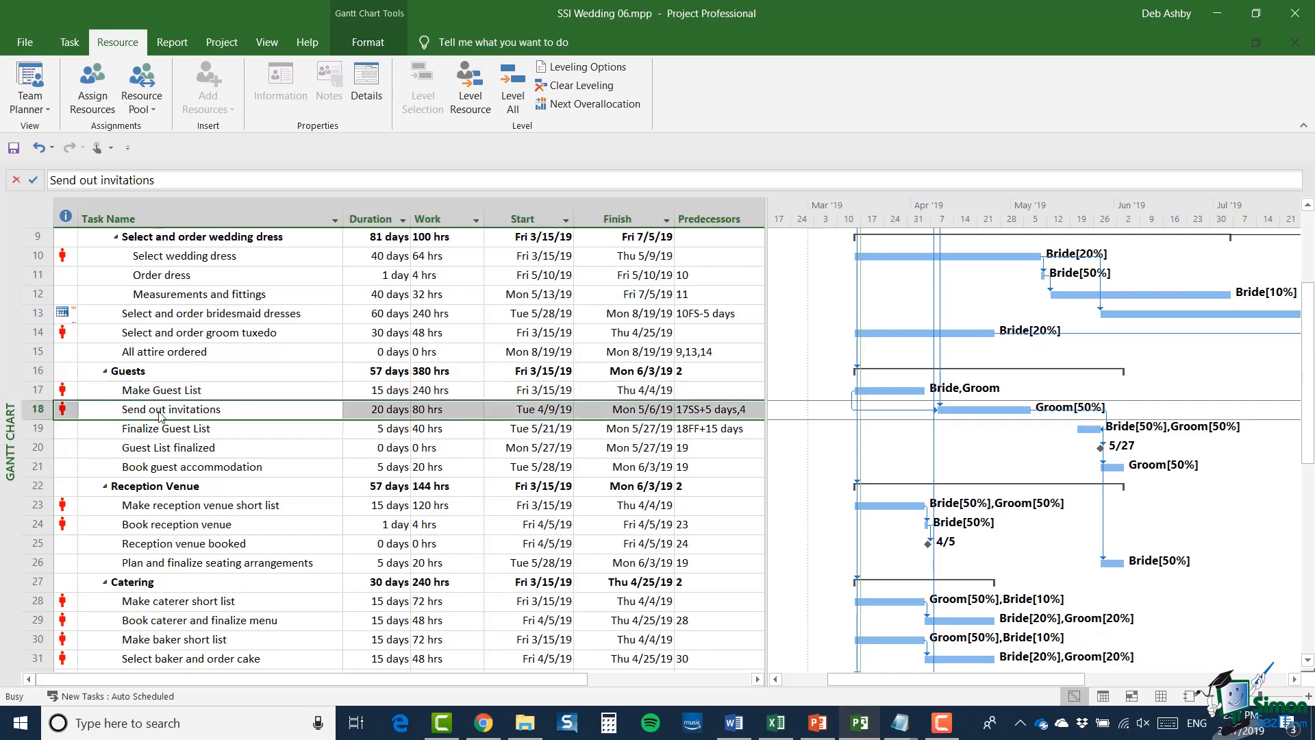
left_click(830, 266)
left_click(829, 266)
left_click(829, 266)
left_click(829, 266)
left_click(829, 267)
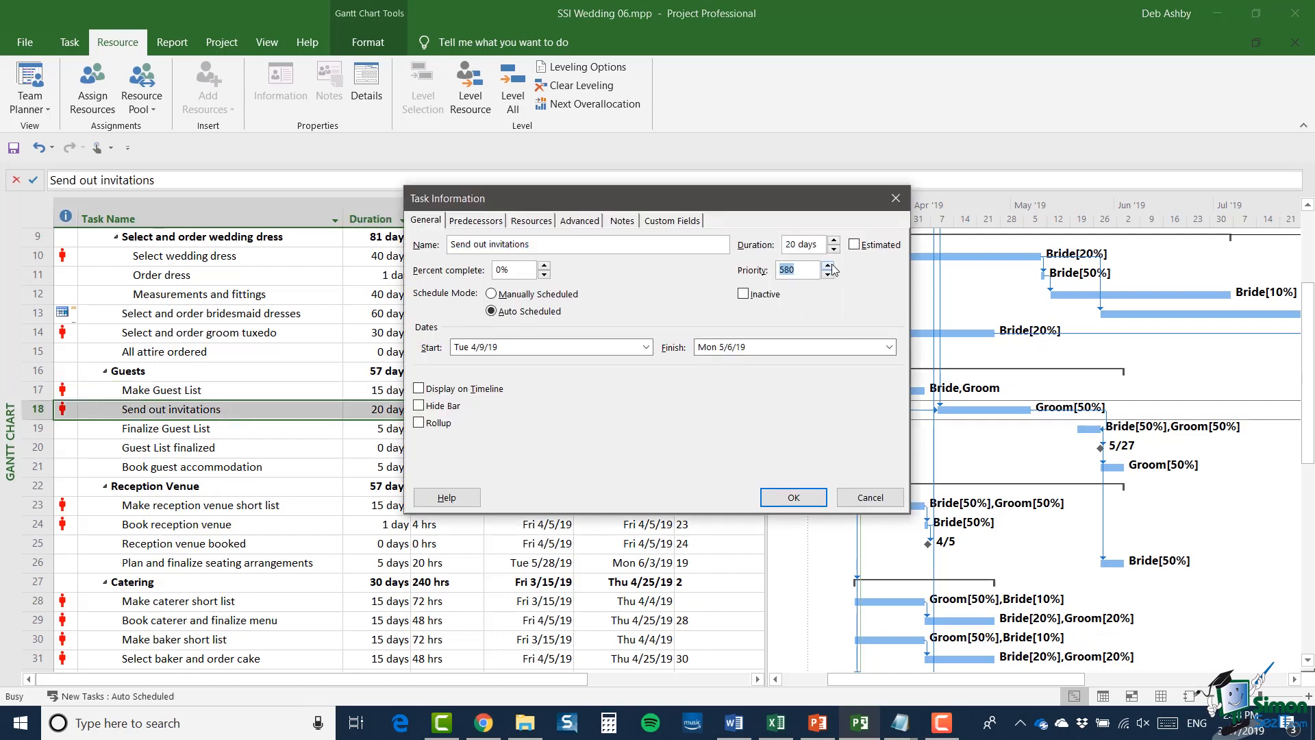
left_click(794, 496)
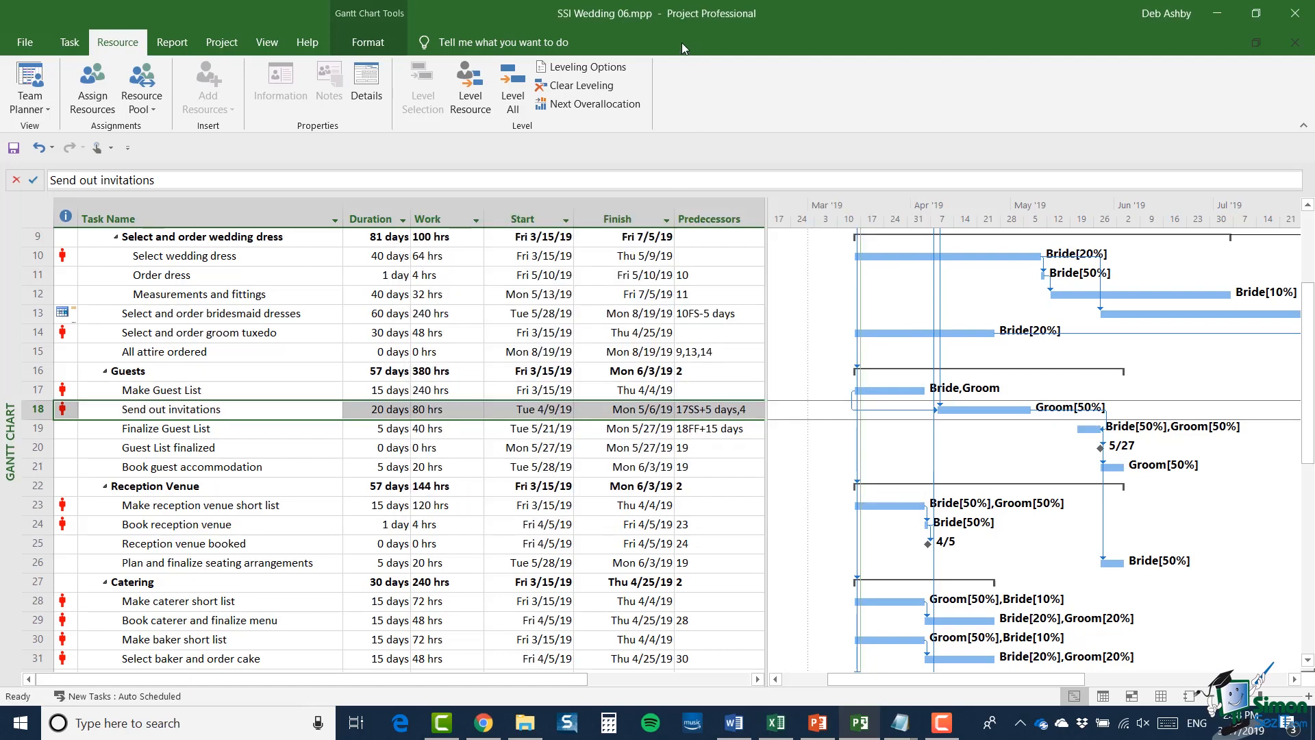
Step: Set the leveling order to Priority, Standard, level all resources and check the rescheduled tasks
left_click(588, 67)
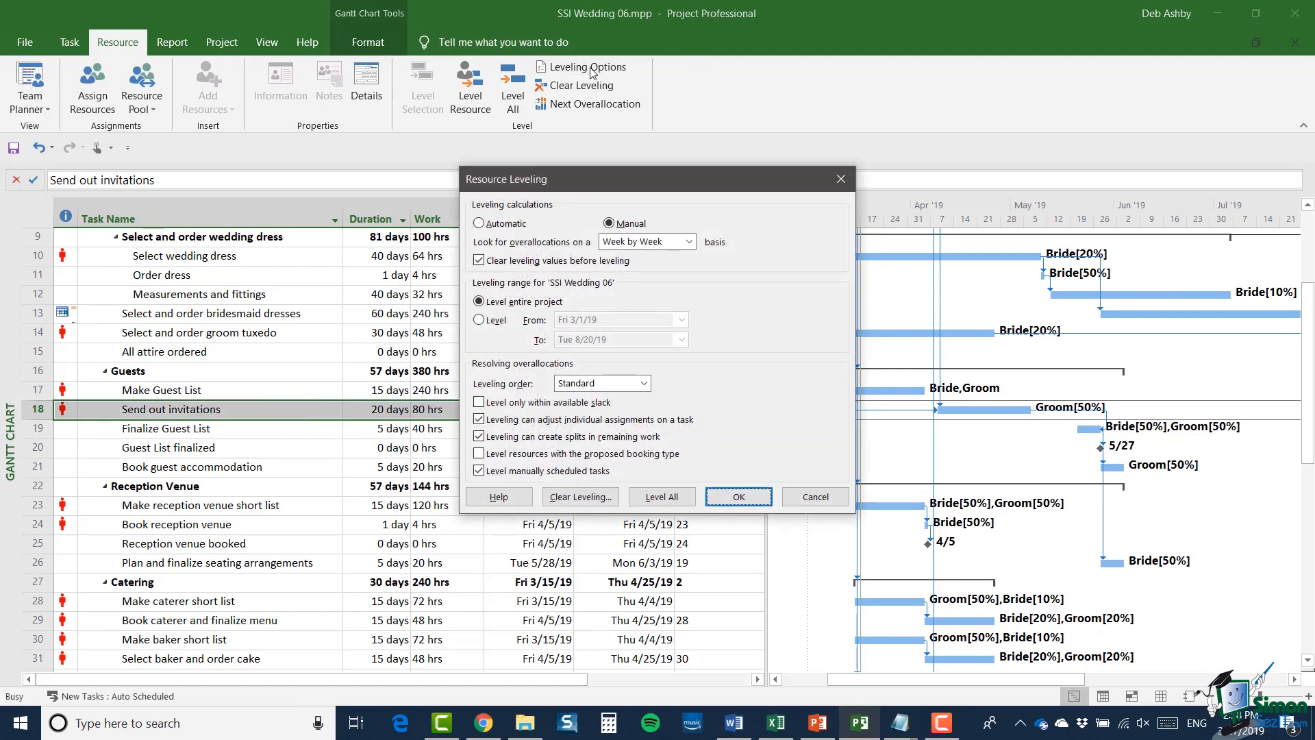
left_click(644, 384)
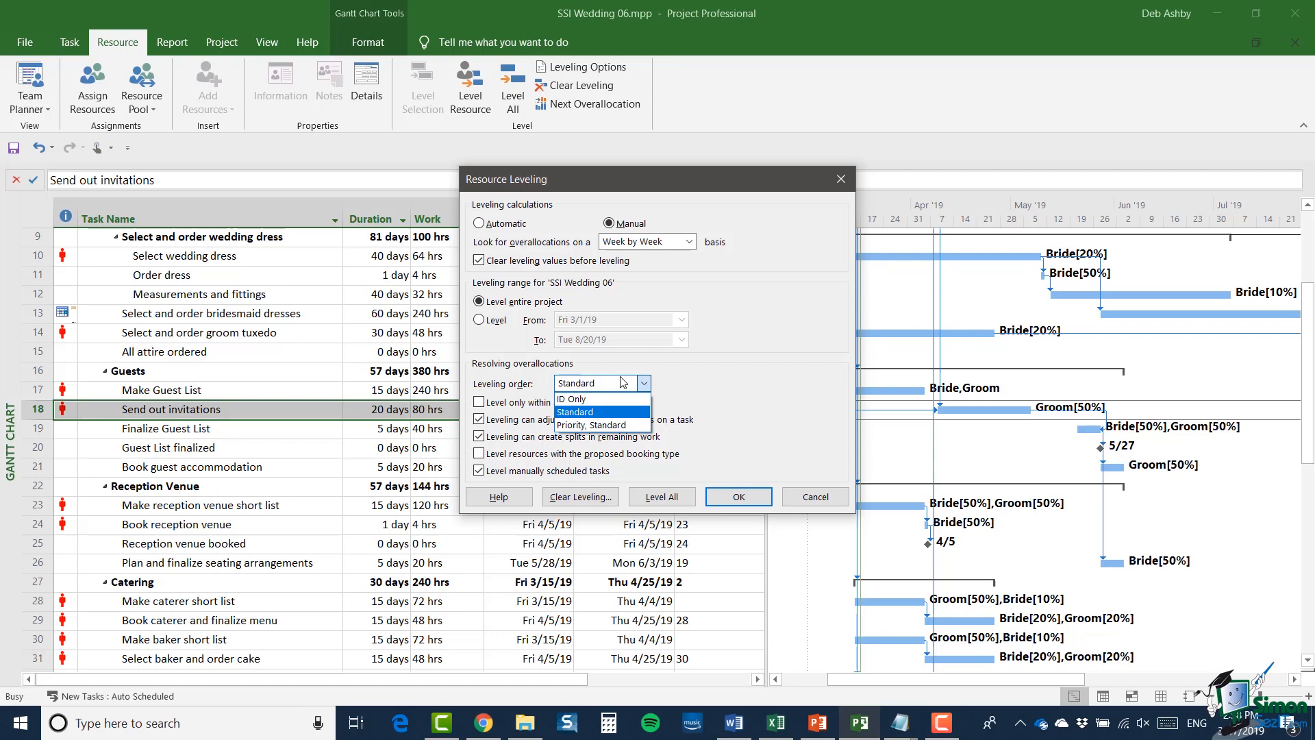
left_click(598, 425)
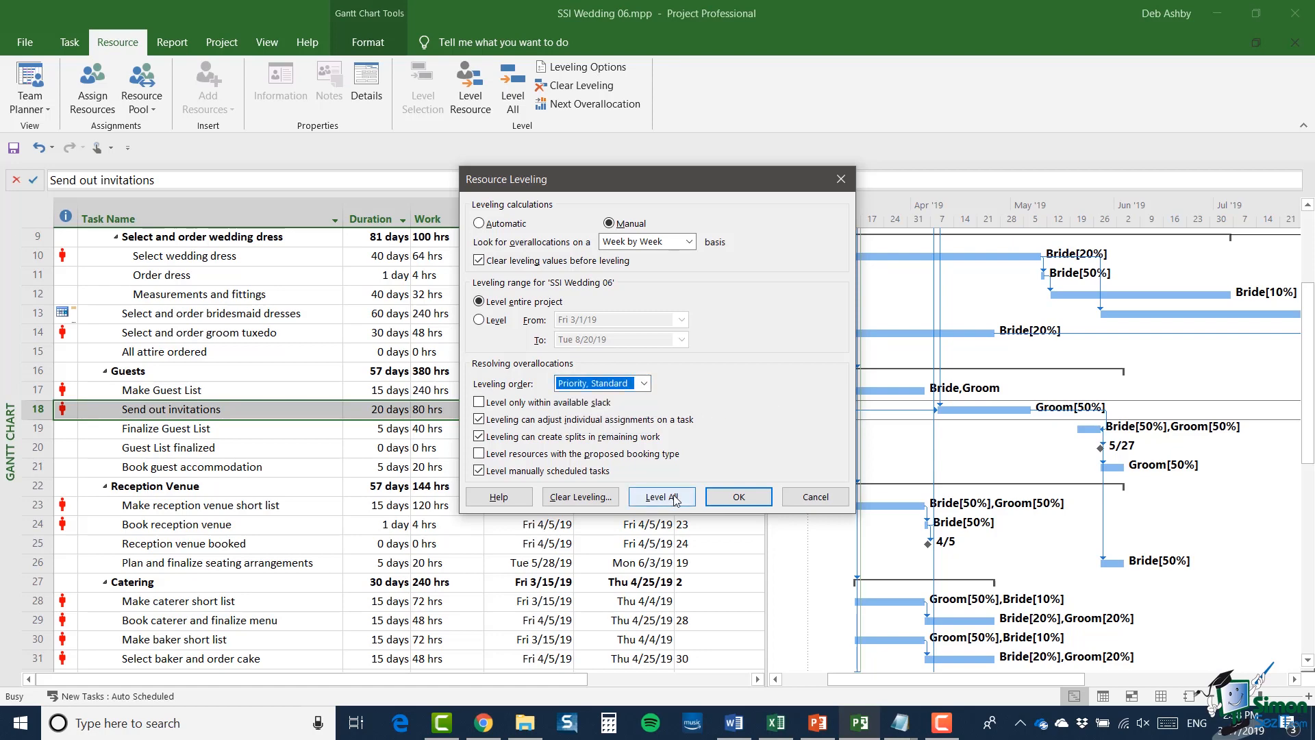
scroll(390, 415, "down", 12)
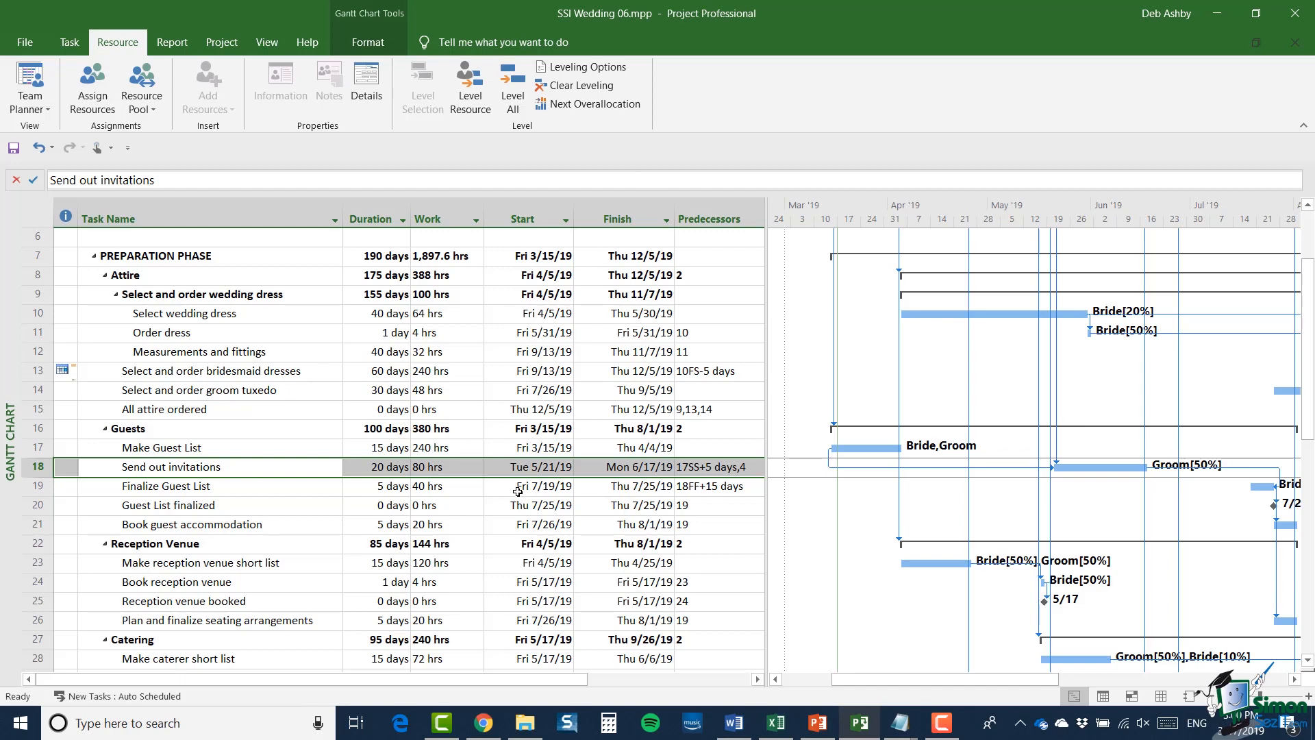
scroll(518, 491, "up", 2)
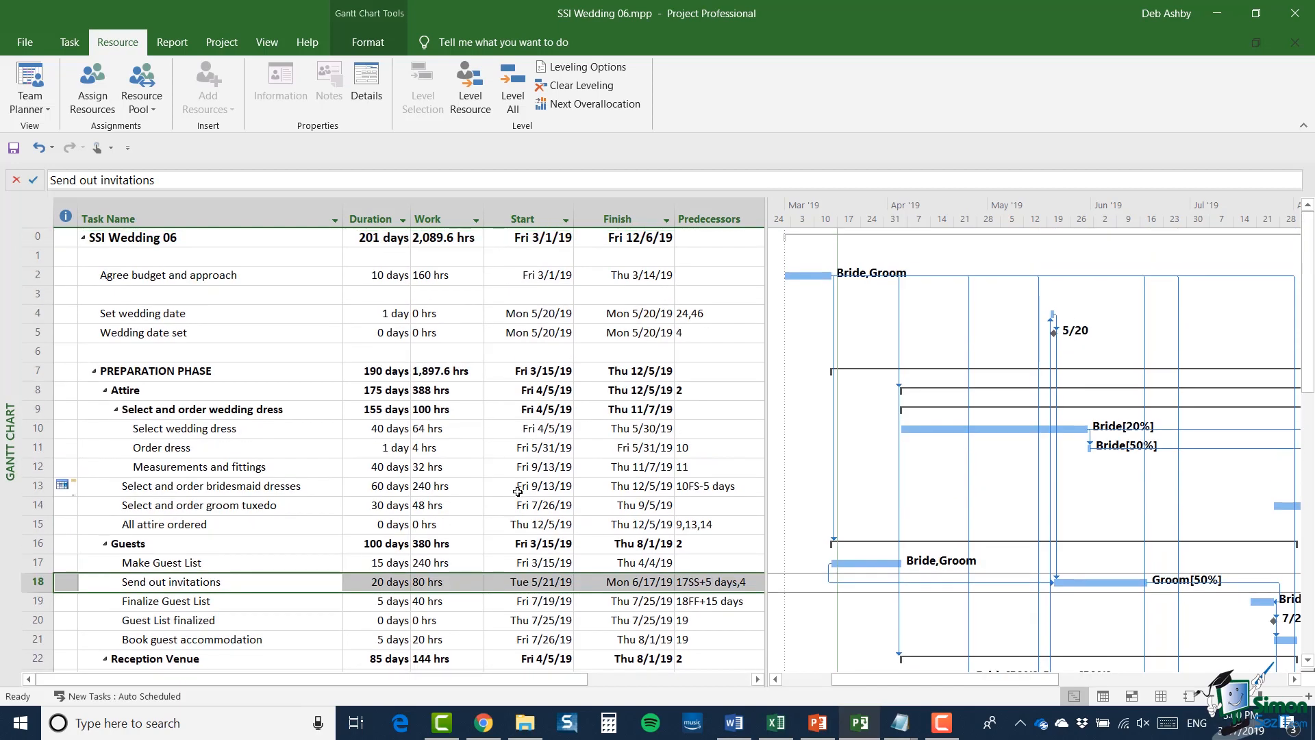